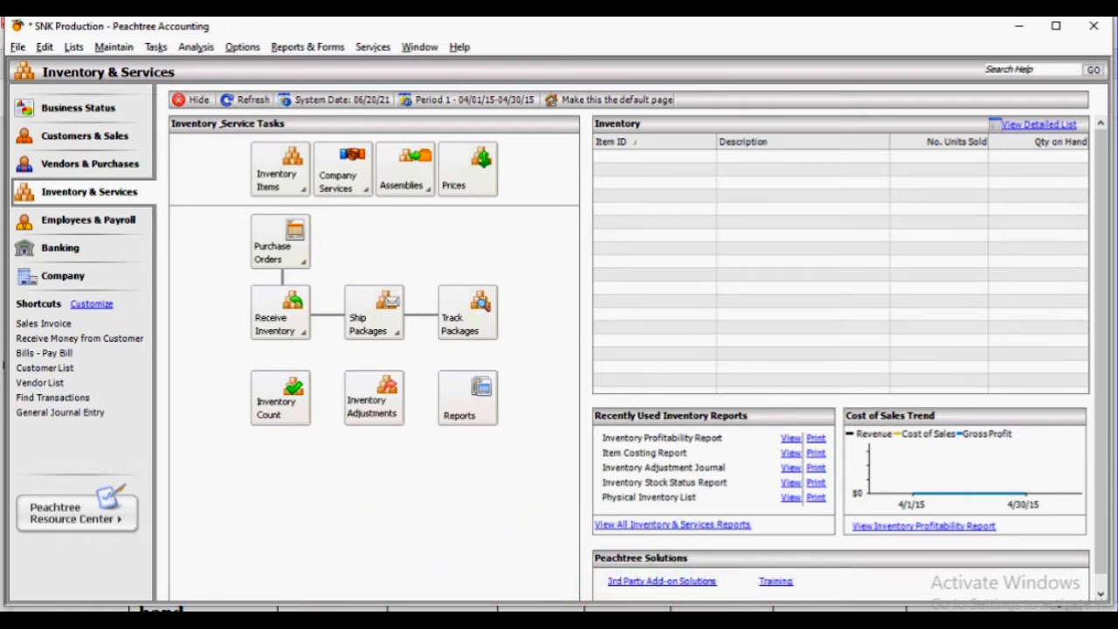
Step: Consult the inventory details table in 4 1 cba 2016.pdf and open a new inventory item record in Peachtree Accounting
left_click(722, 604)
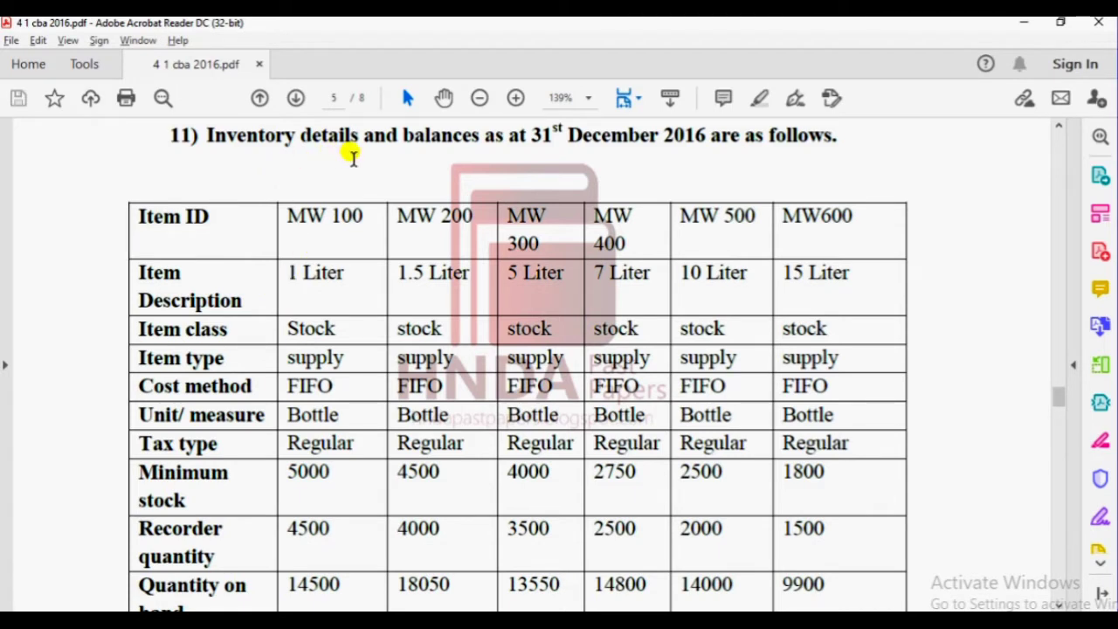
scroll(347, 194, "down", 1)
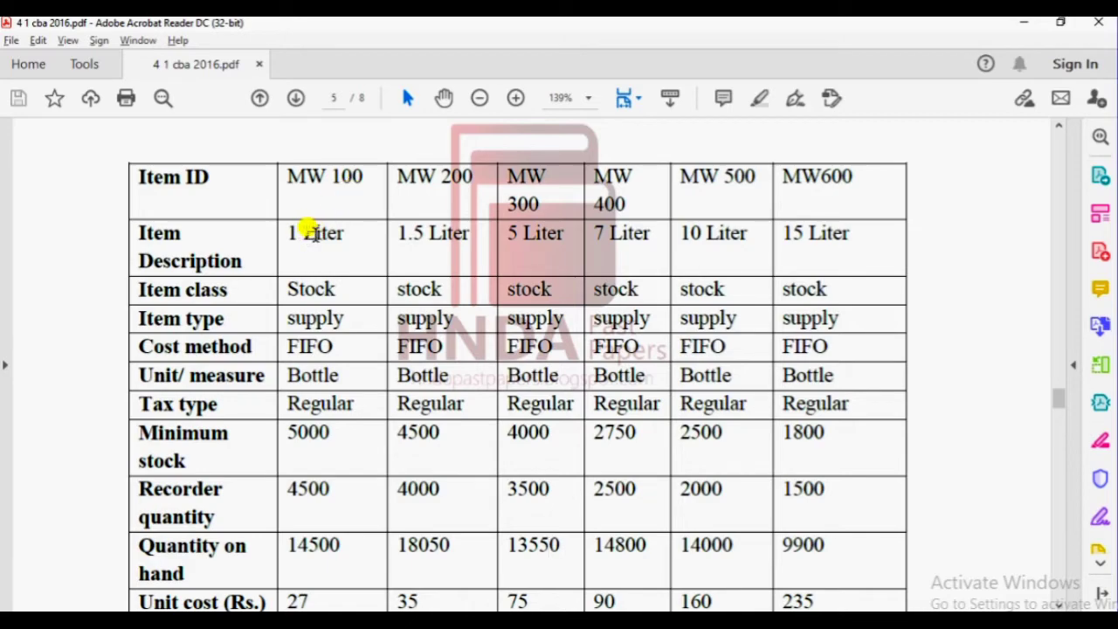
key("alt+Tab")
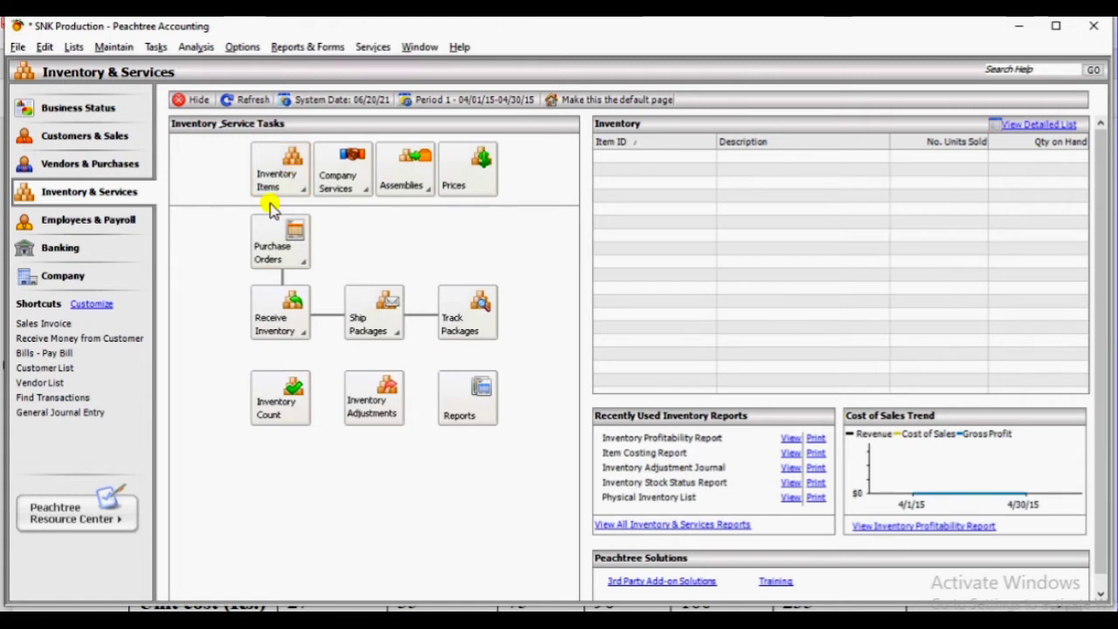
left_click(292, 192)
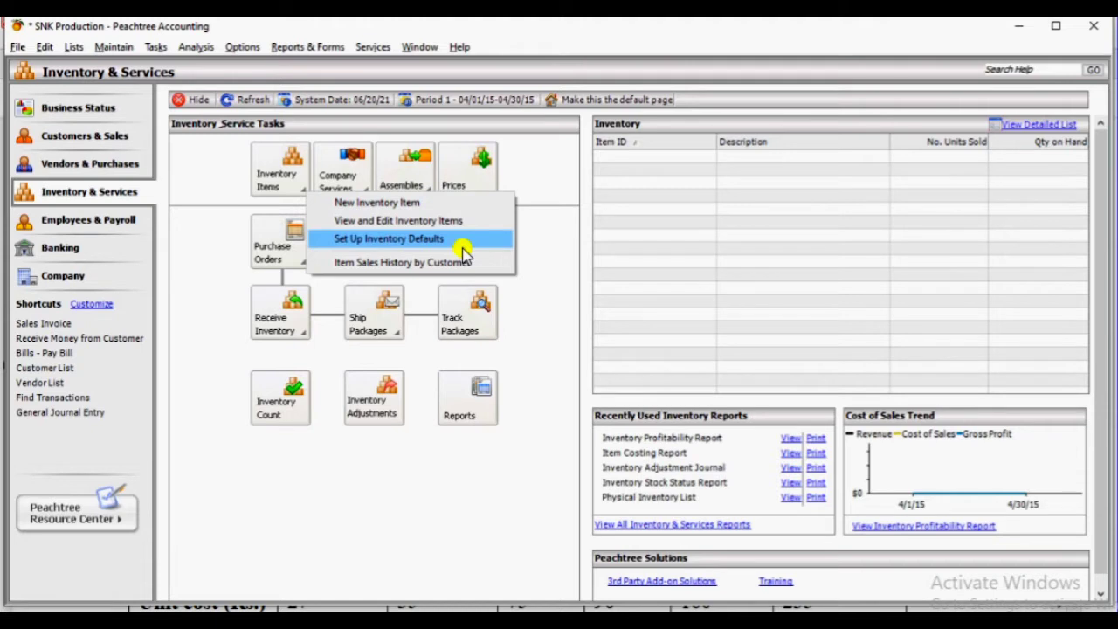
left_click(427, 204)
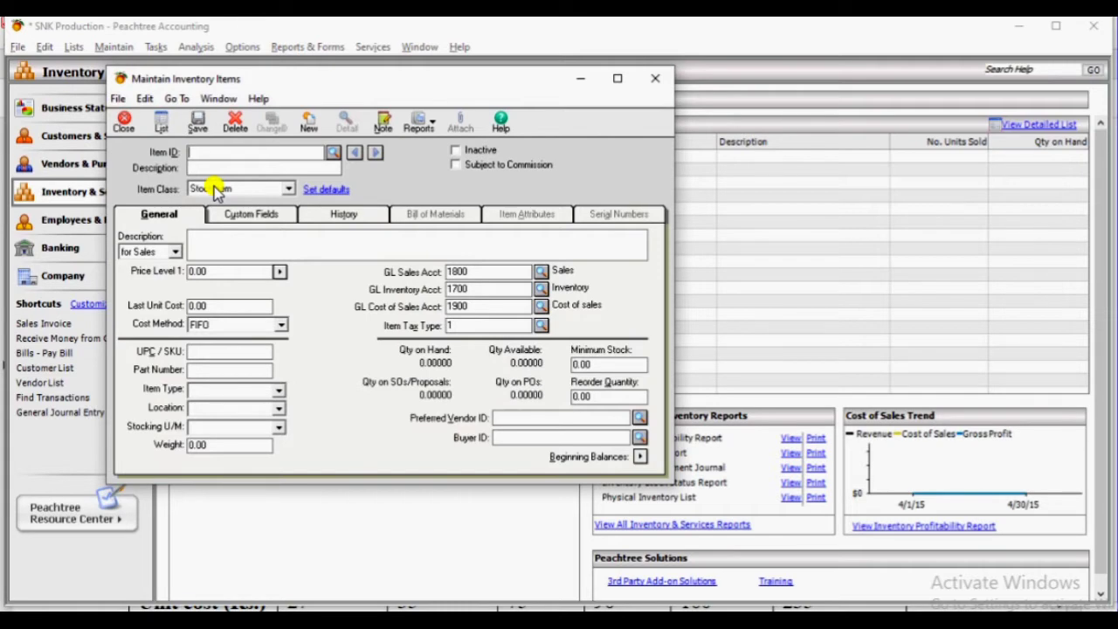
Step: Check the first item's ID in the PDF table and enter MW100 as the new record's item ID
key("alt+Tab")
key("alt+Tab")
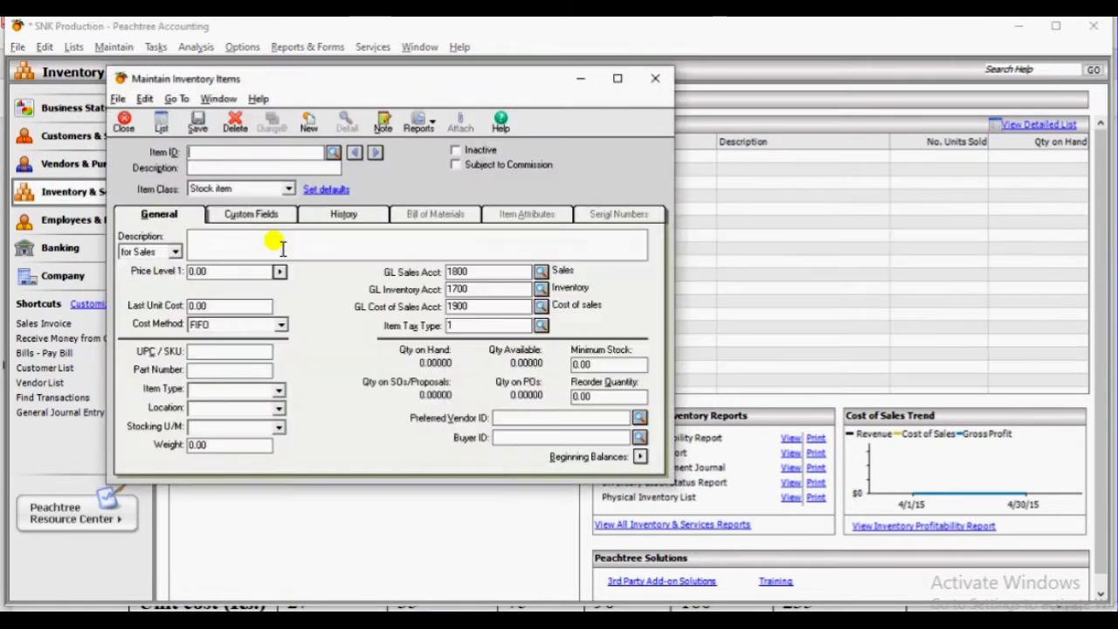
key("alt+Tab")
key("alt+Tab")
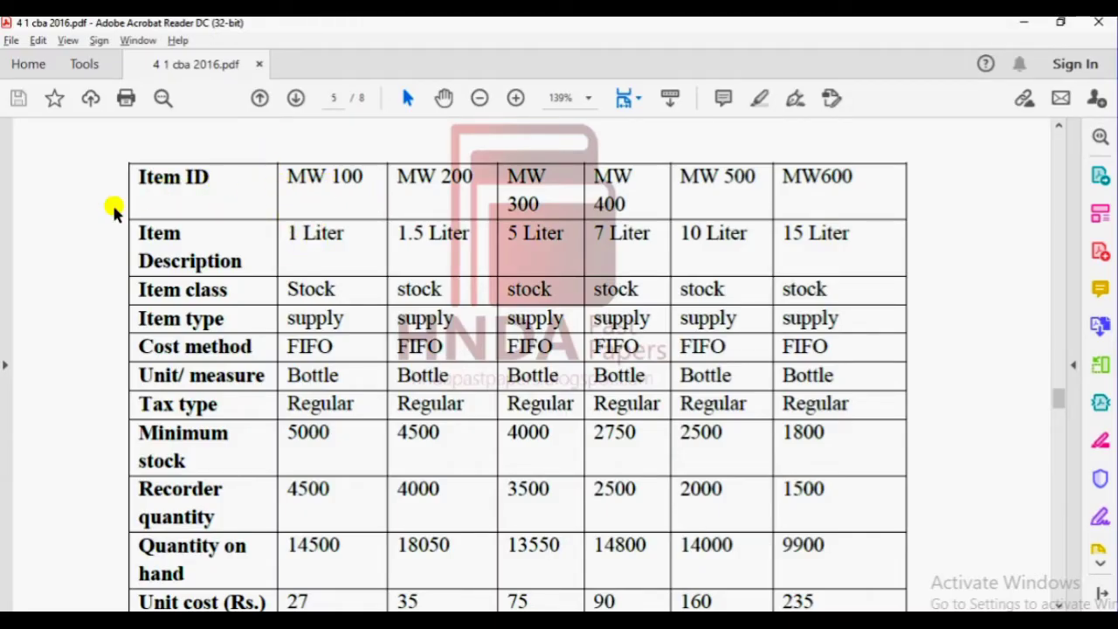
key("alt+Tab")
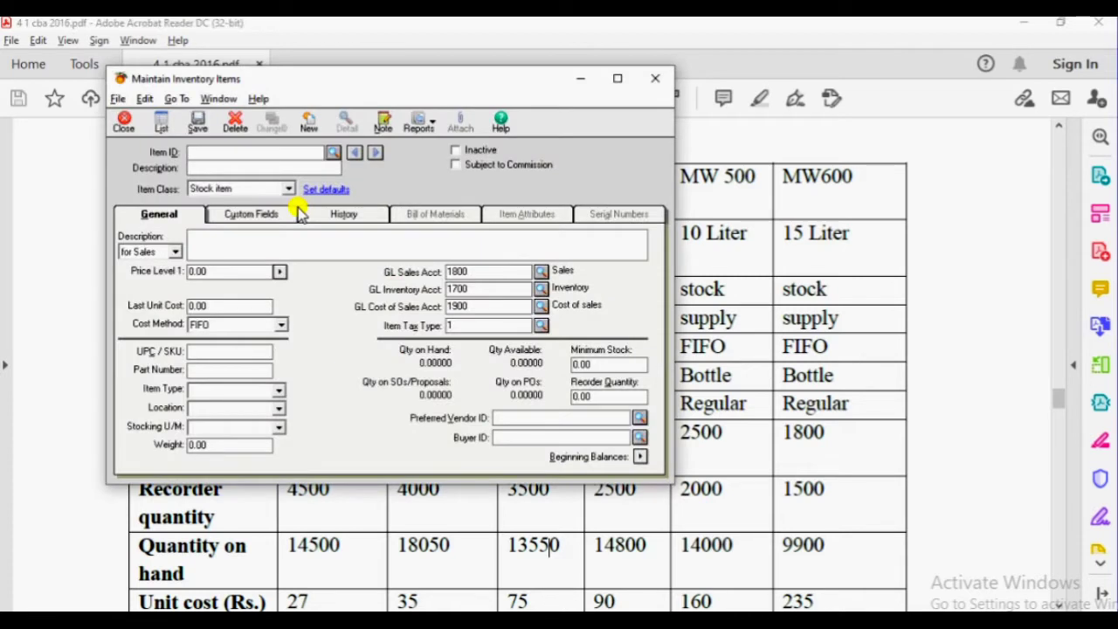
type("MW")
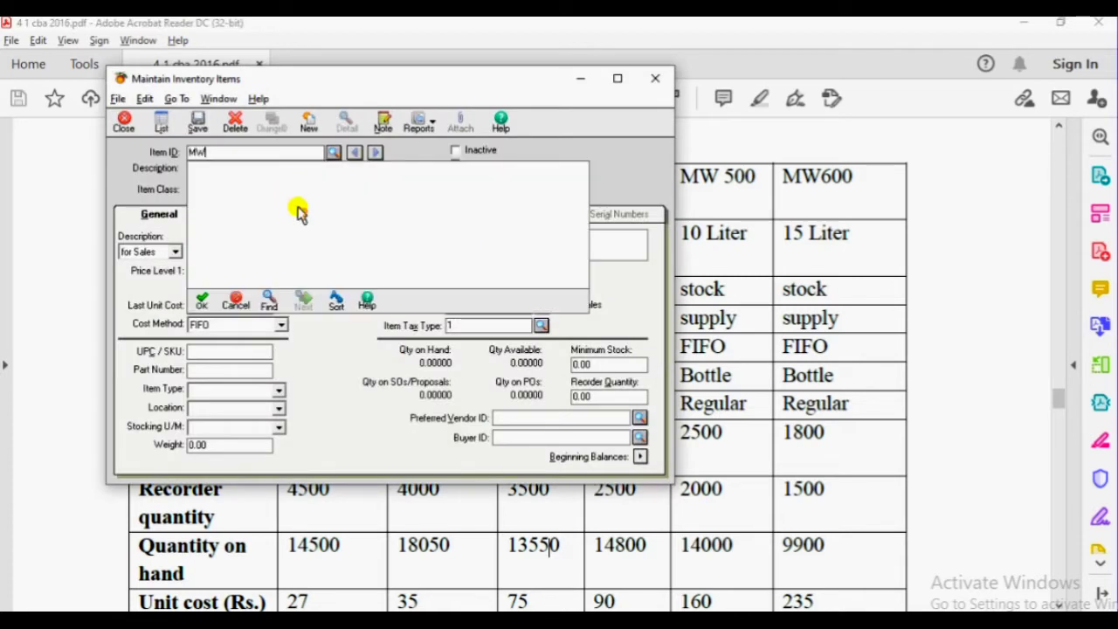
type("100")
key("Tab")
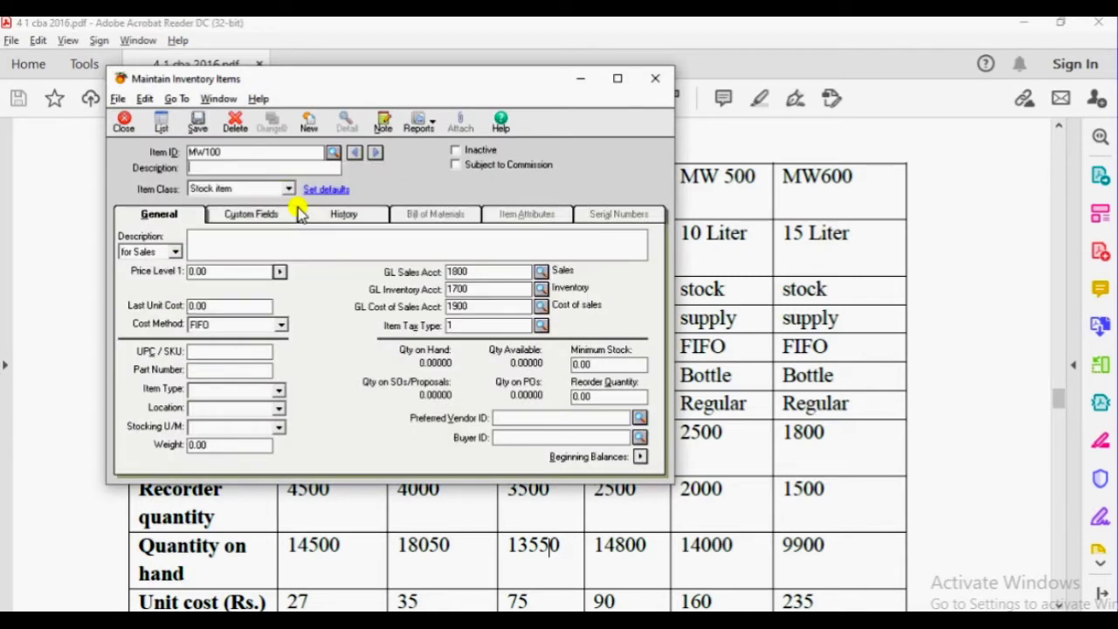
Step: Look up the item description for MW 100 in the PDF and enter 1 Liter as the description
key("alt+Tab")
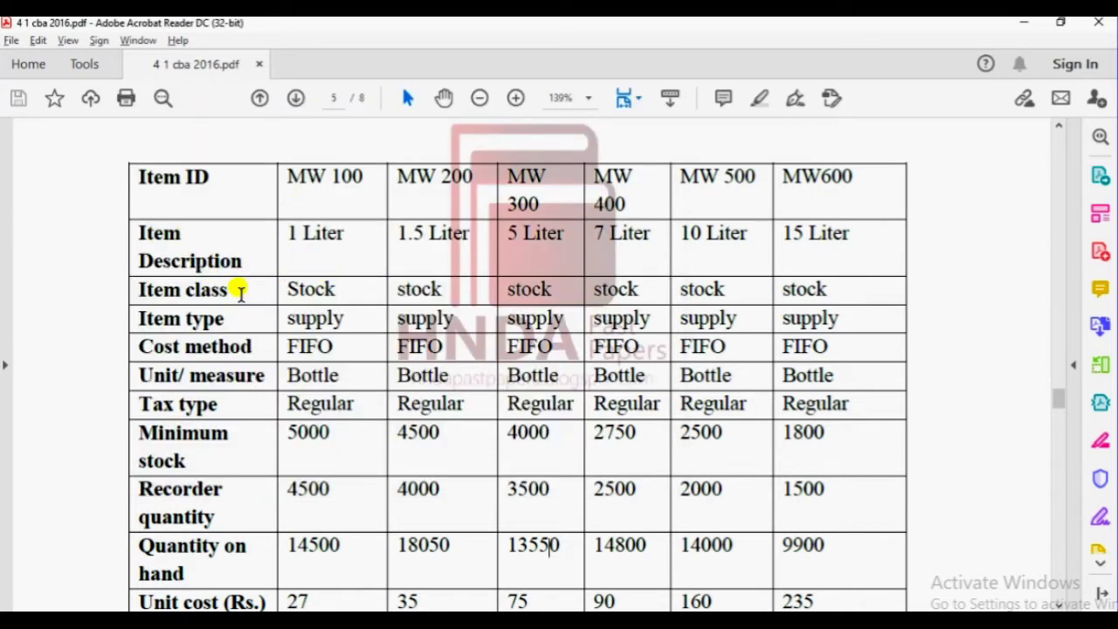
key("alt+Tab")
type("1")
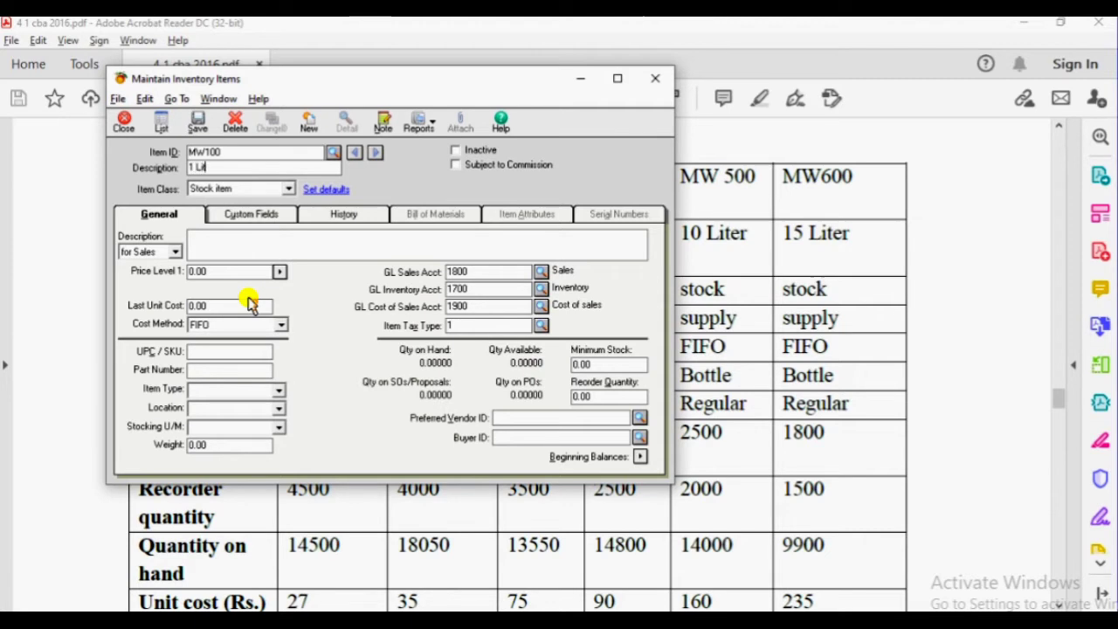
type(" Liter")
key("Tab")
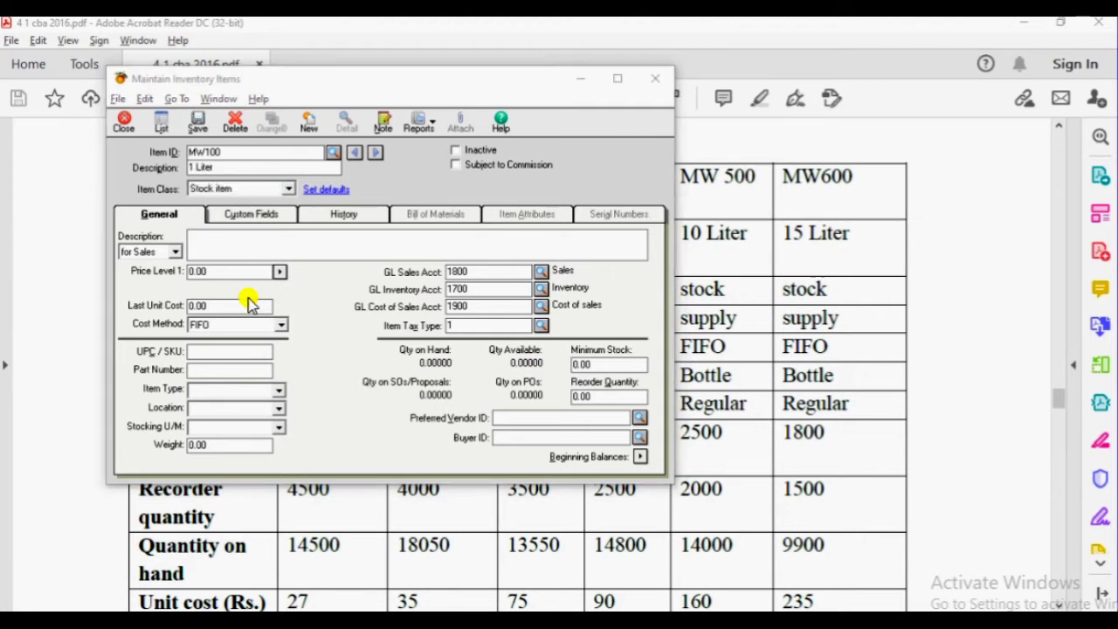
Step: Check MW 100's item class and type against the PDF table and set the item type to Supply
key("alt+Tab")
key("alt+Tab")
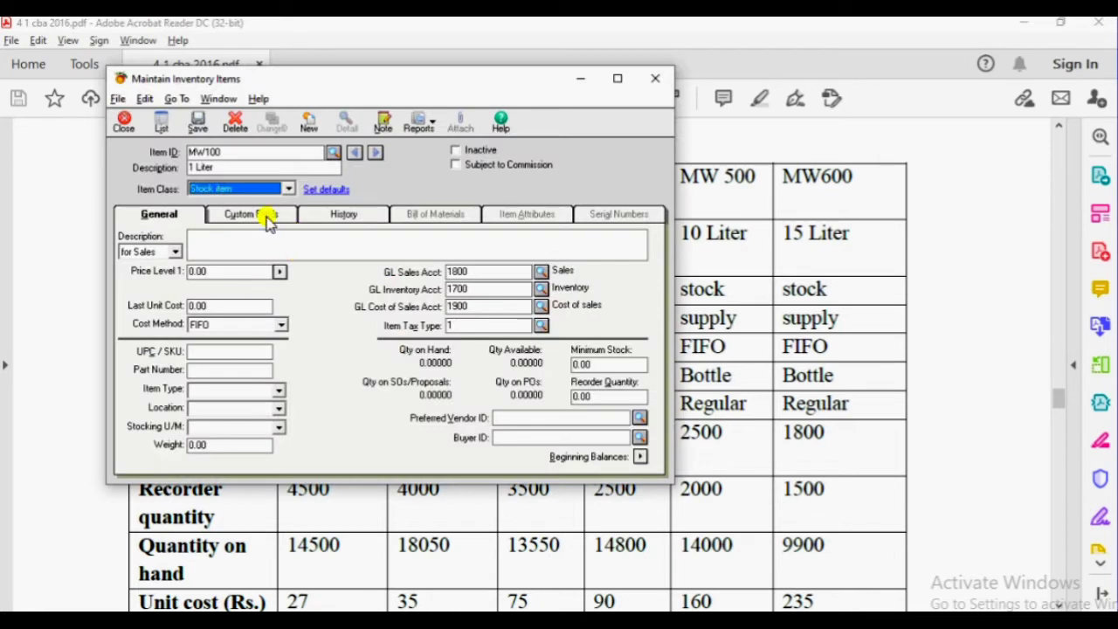
key("alt")
key("alt+Tab")
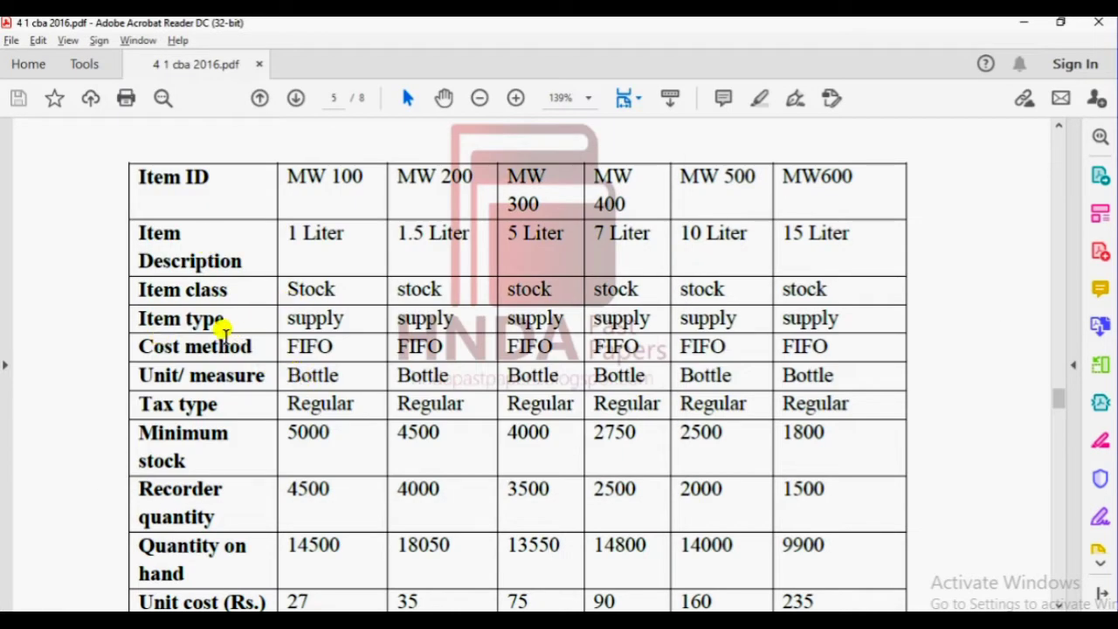
key("alt+Tab")
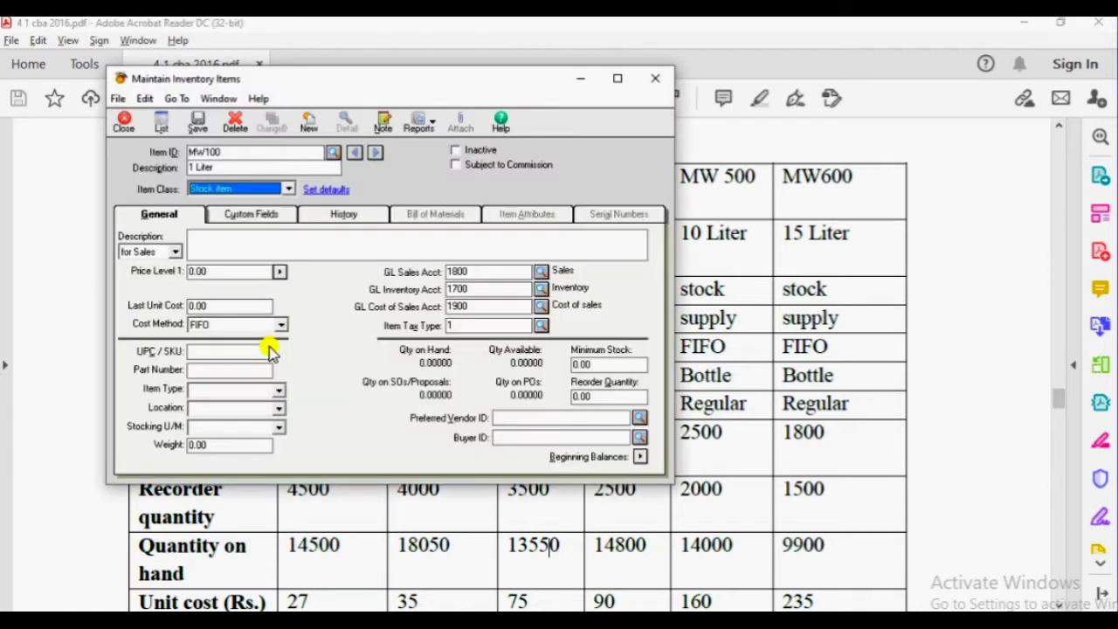
left_click(214, 391)
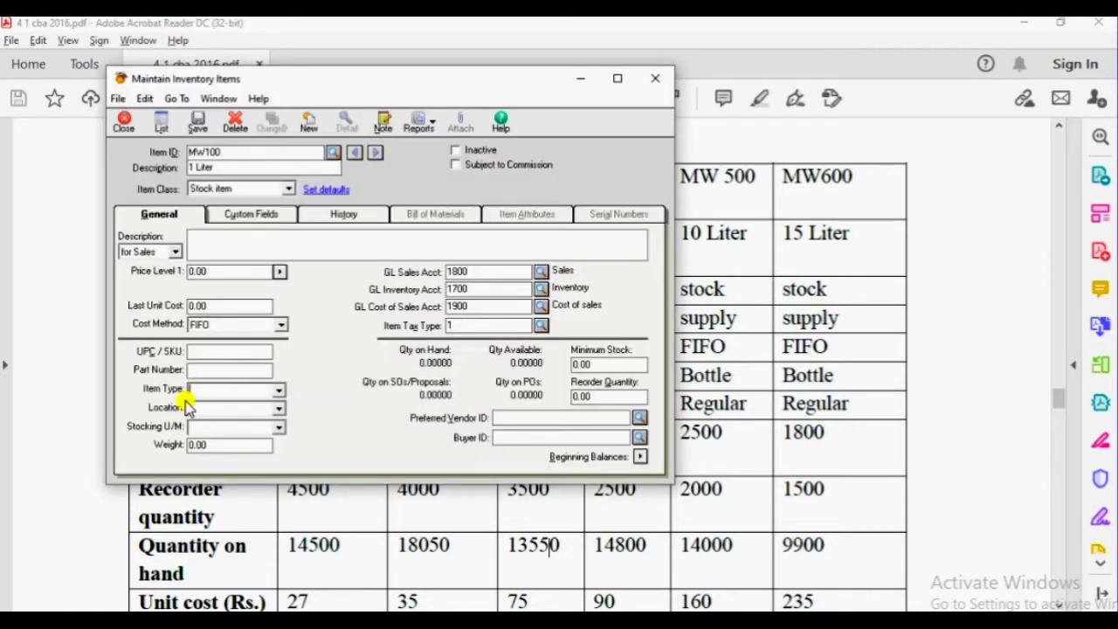
type("Su")
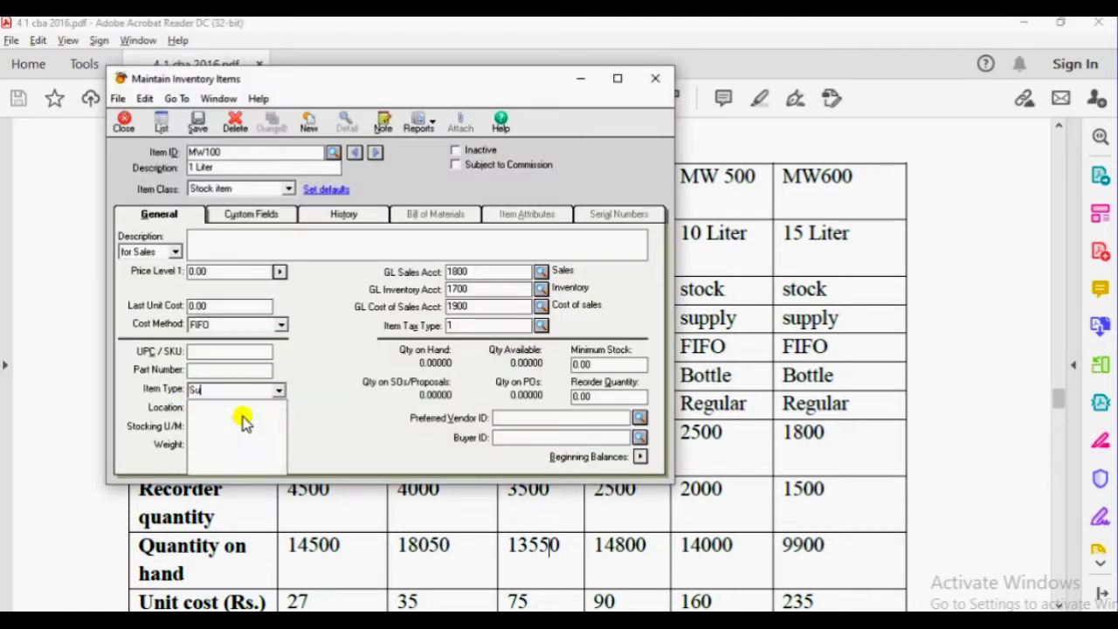
type("pply")
key("Tab")
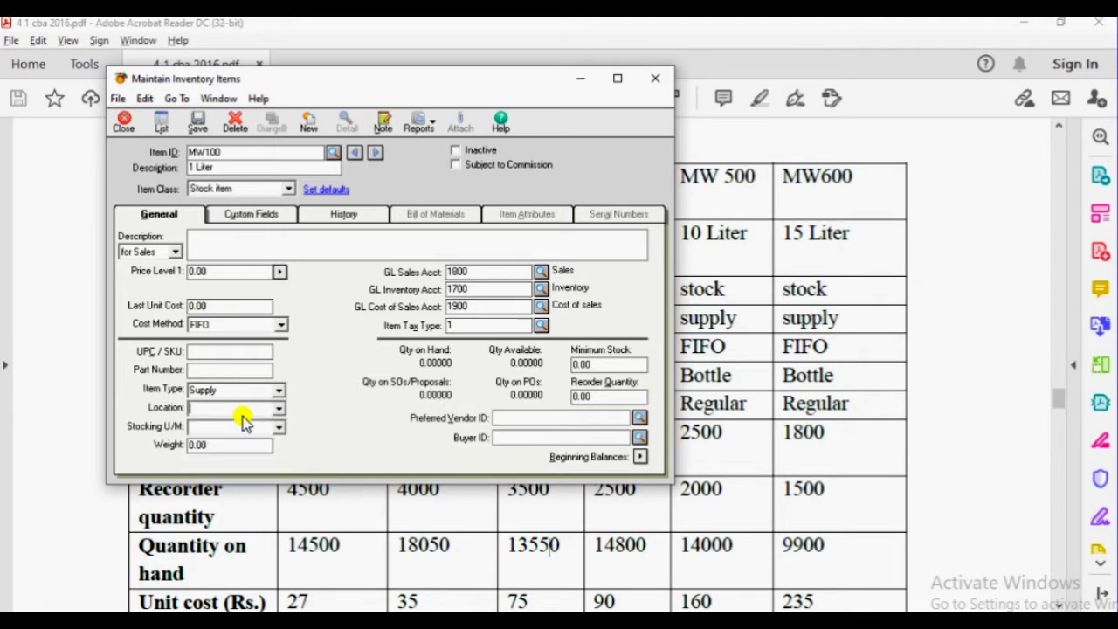
Step: Check MW 100's cost method in the PDF and choose FIFO as the item's cost method
key("alt+Tab")
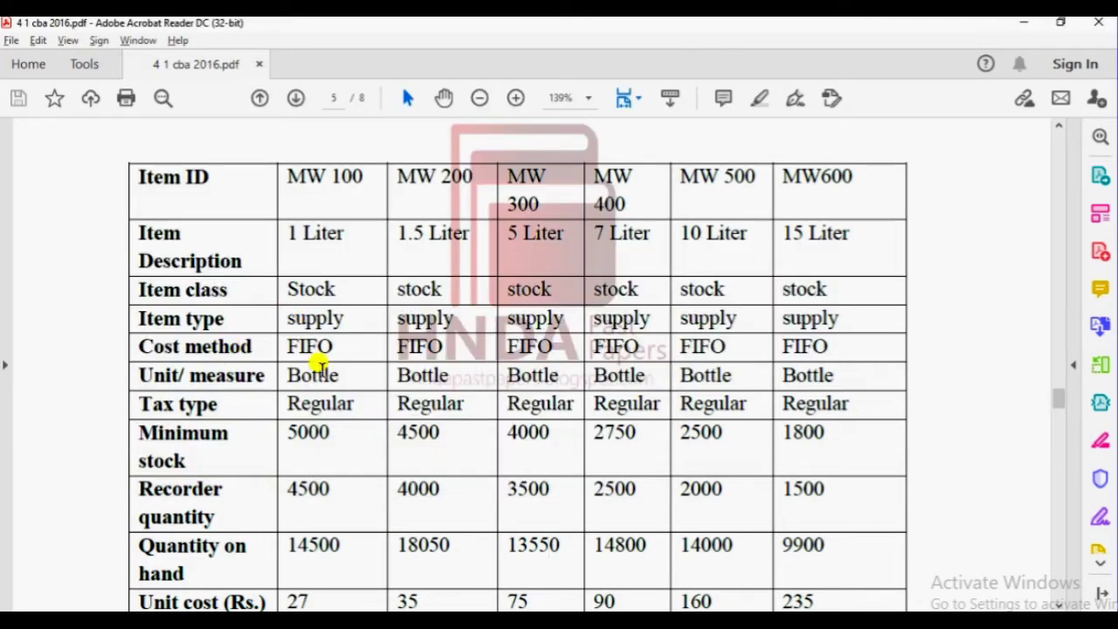
key("alt+Tab")
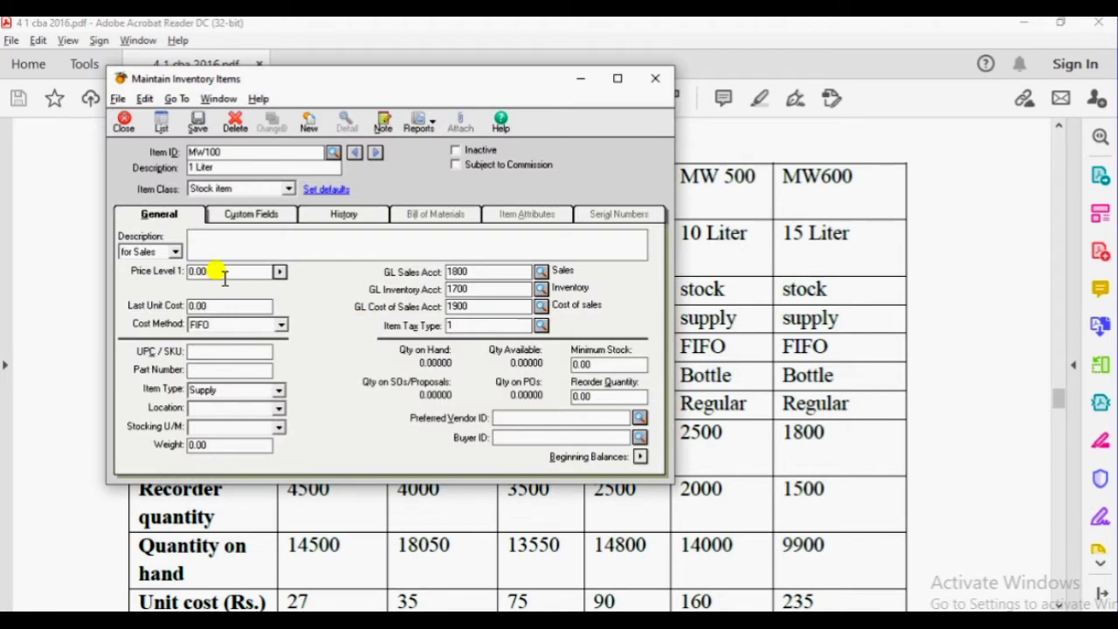
left_click(278, 325)
left_click(234, 340)
Step: Check MW 100's unit of measure in the PDF and set the stocking unit of measure to Bottle
key("alt+Tab")
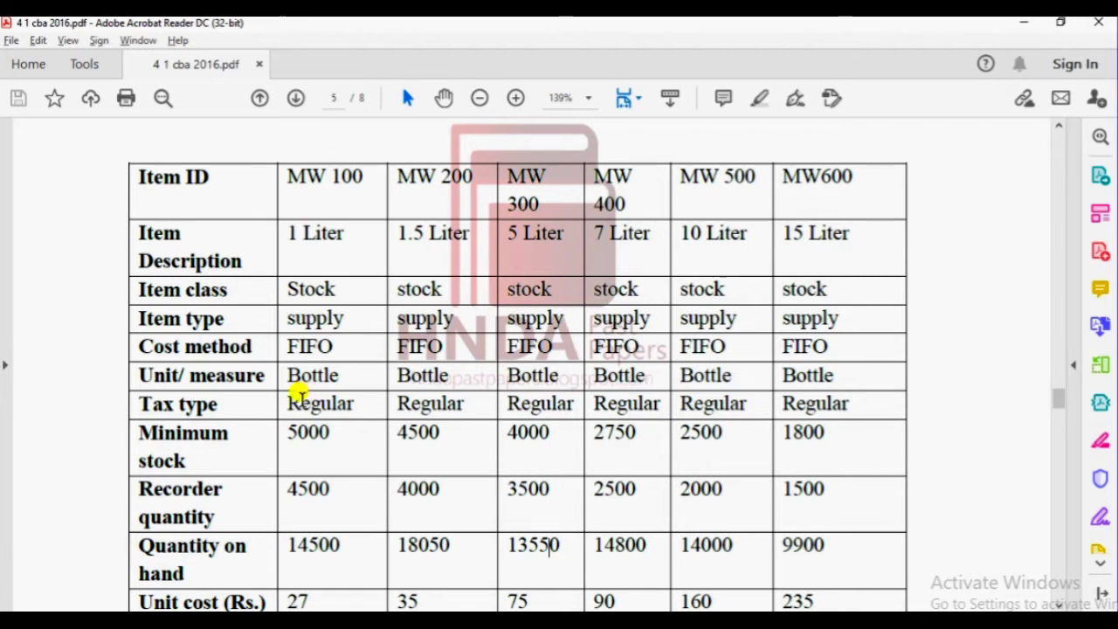
key("alt+Tab")
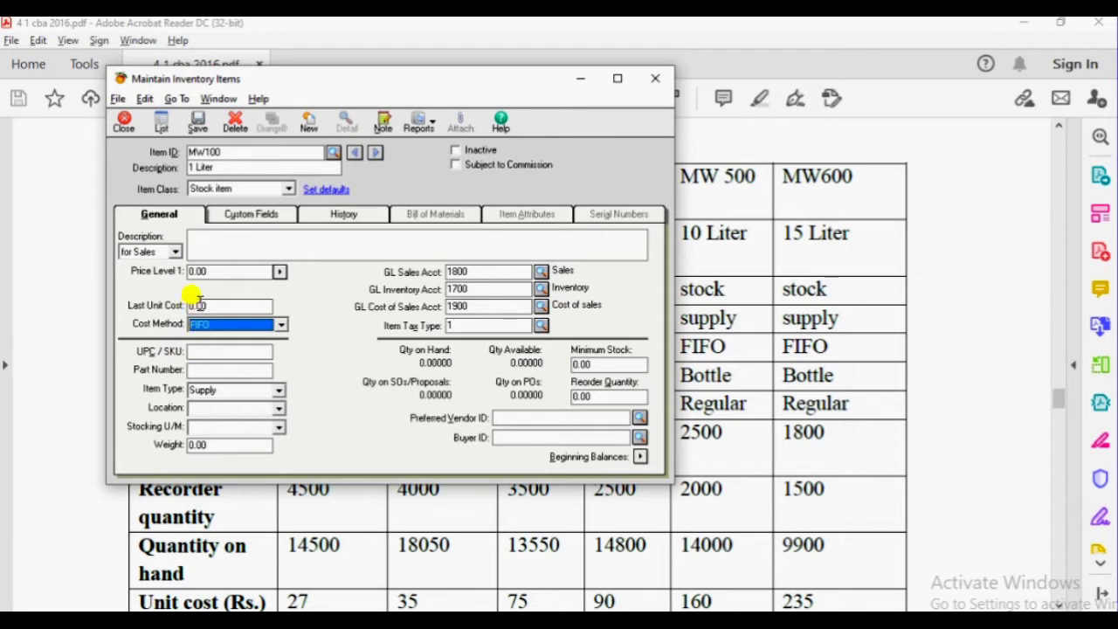
left_click(209, 426)
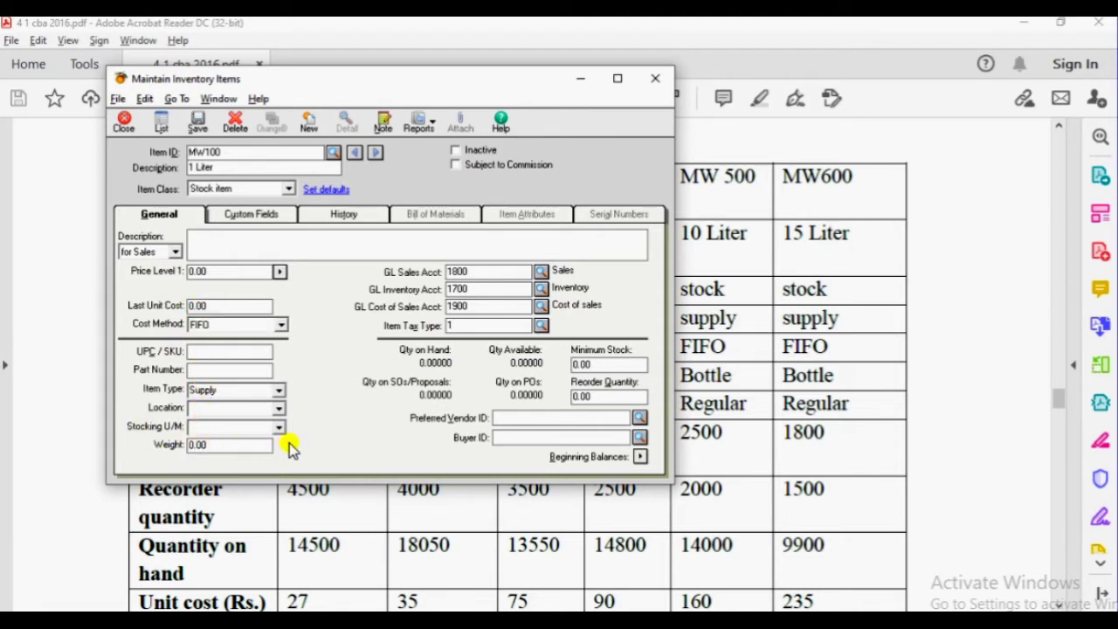
type("Bottles")
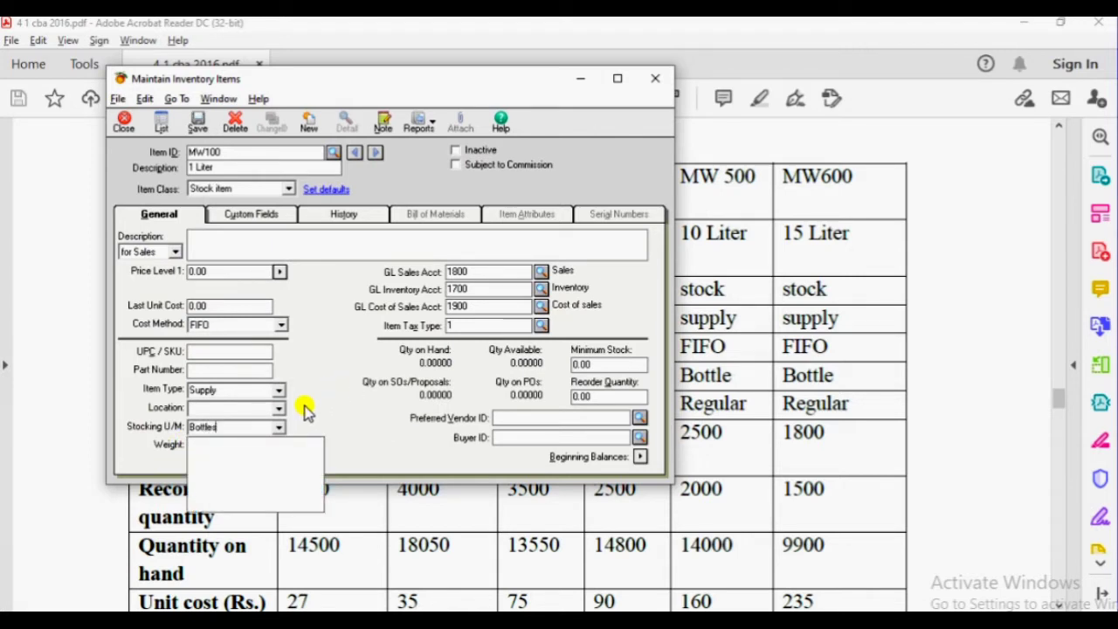
key("alt+Tab")
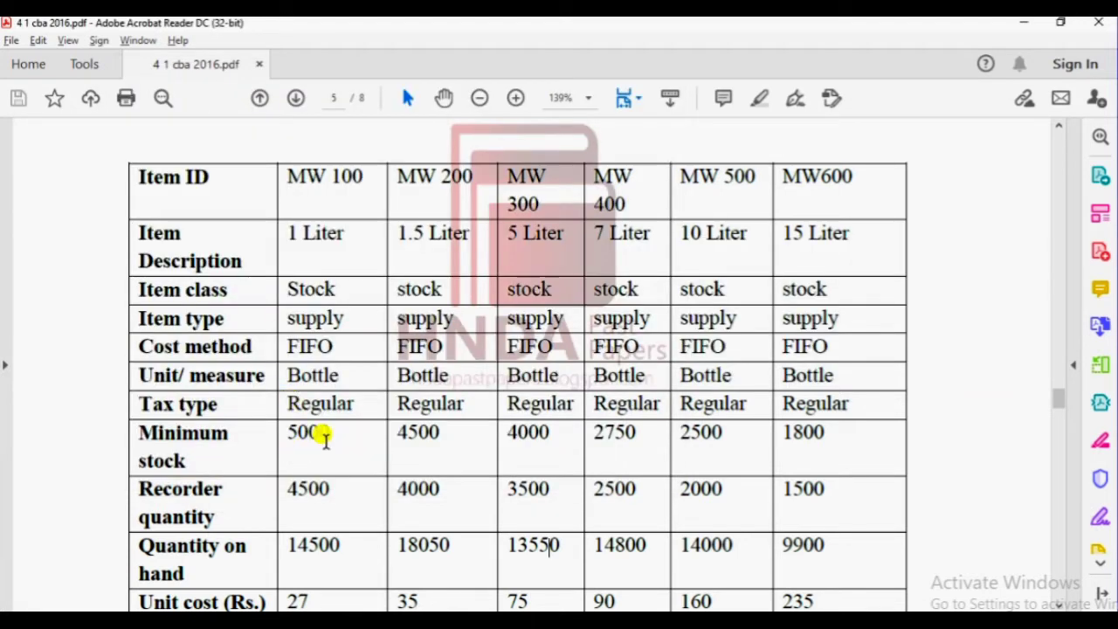
key("alt+Tab")
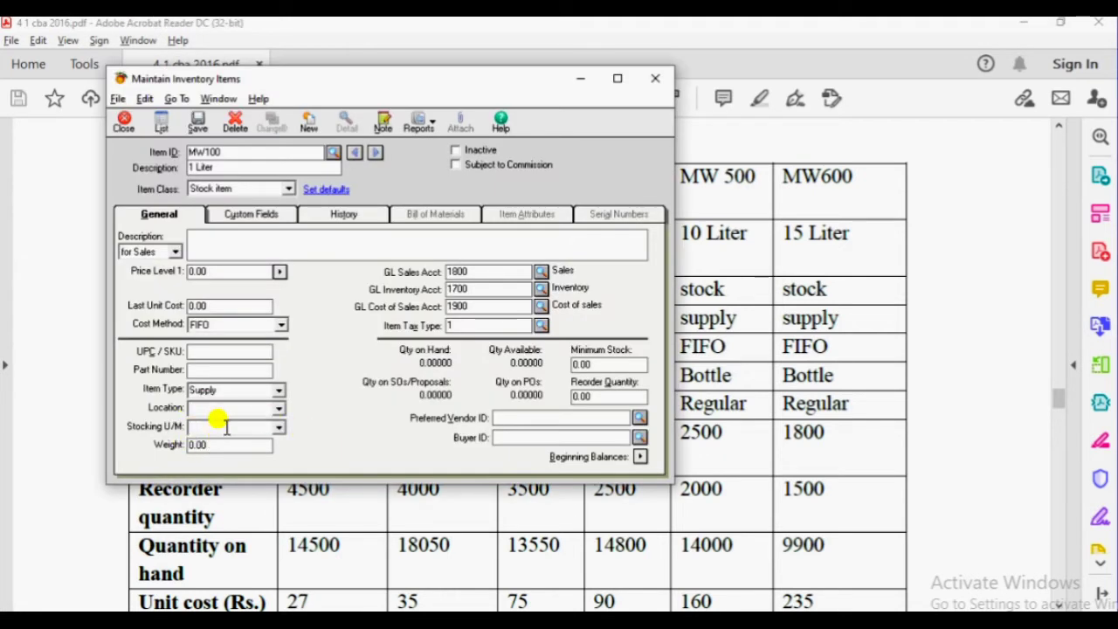
type("Bo")
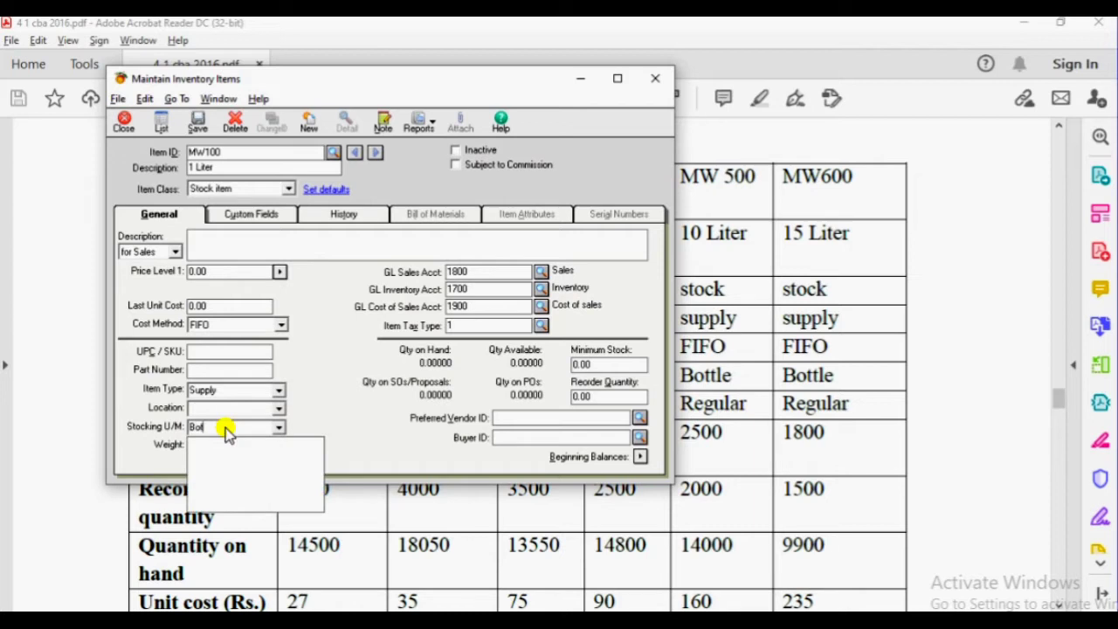
type("ttles")
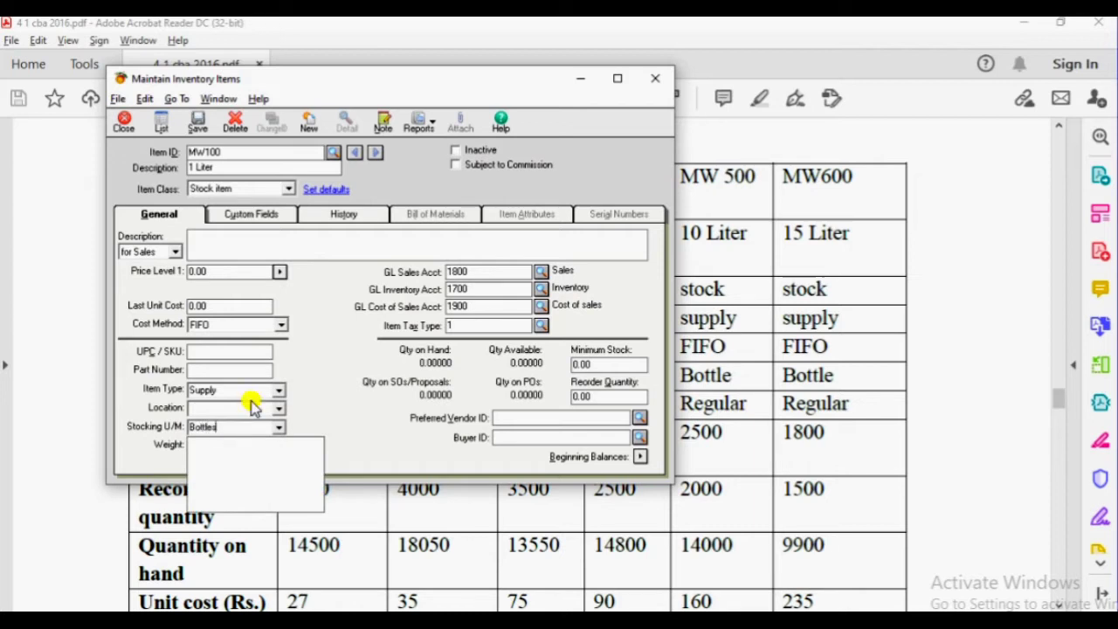
key("Tab")
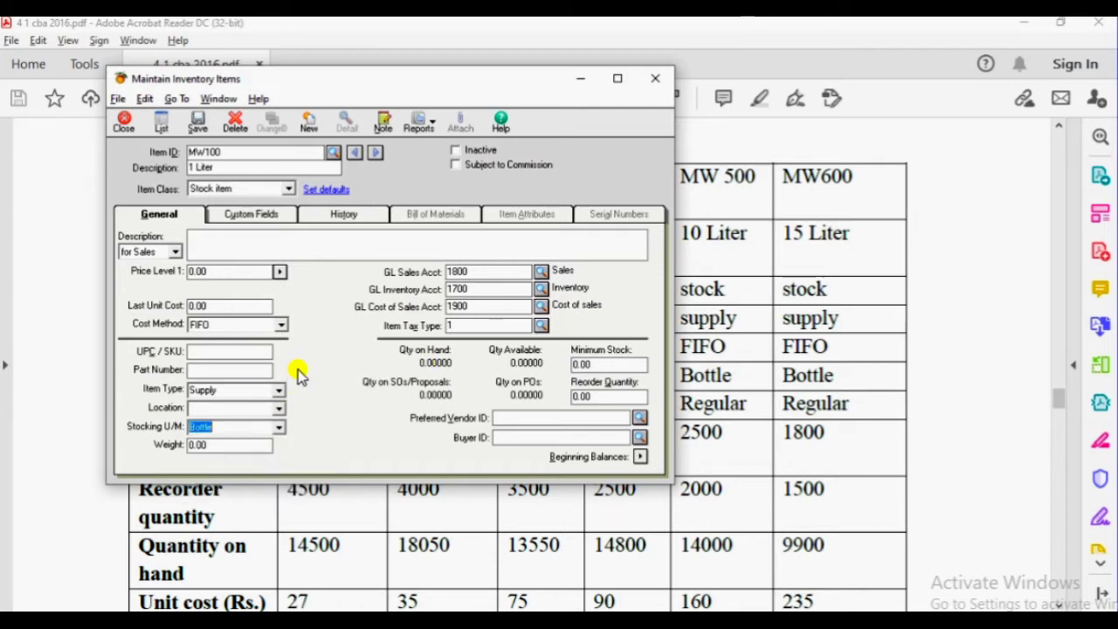
Step: Check MW 100's tax type in the PDF and choose item tax type 1, Regular
left_click(199, 487)
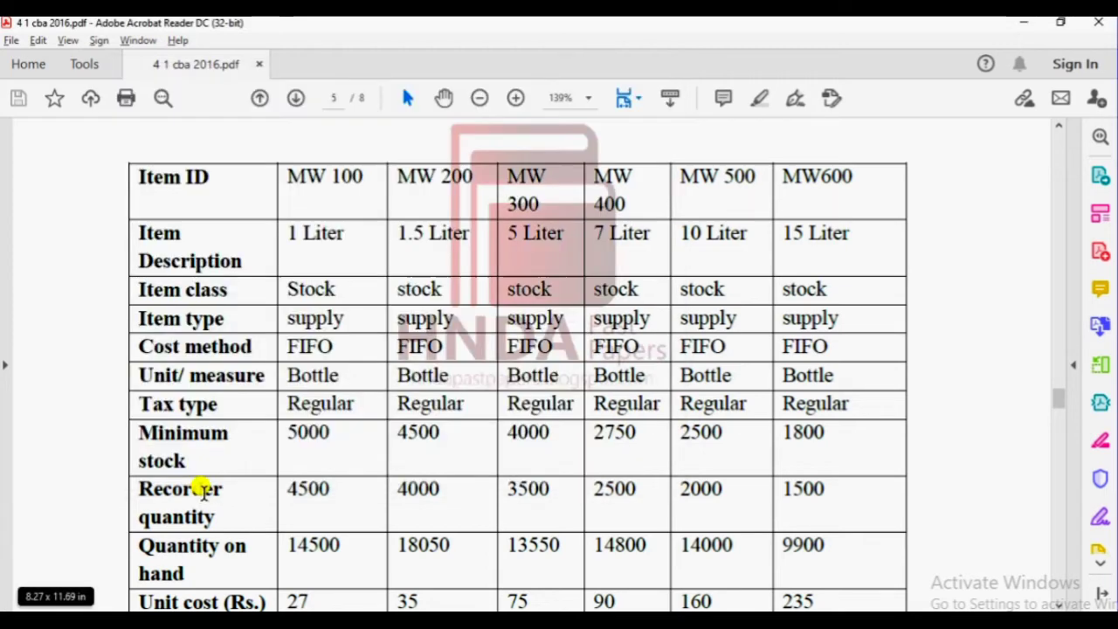
key("alt+Tab")
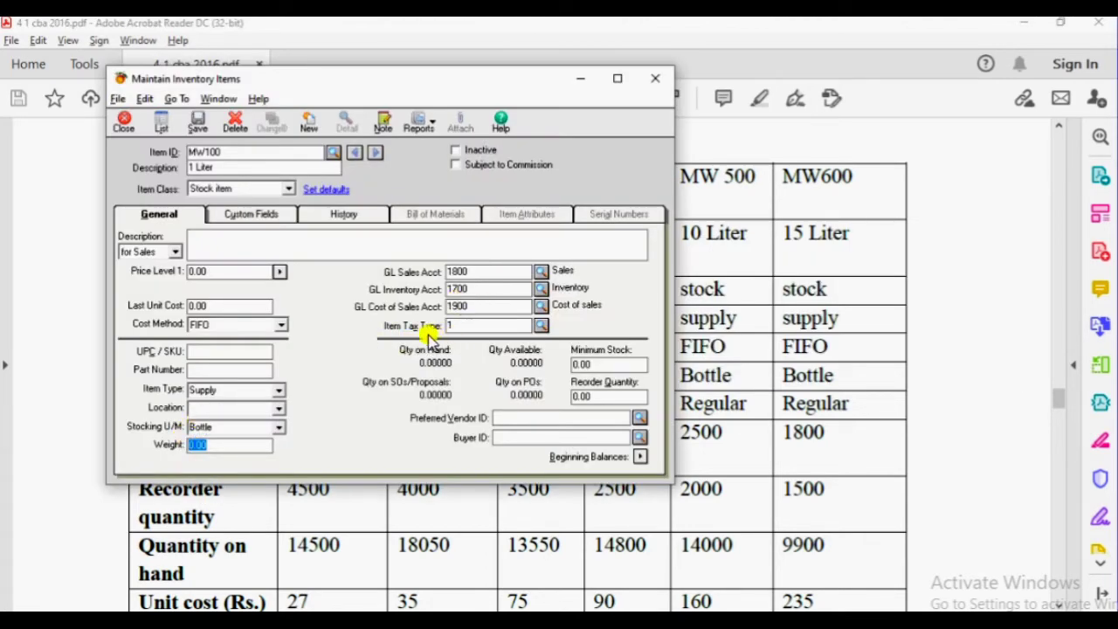
left_click(541, 325)
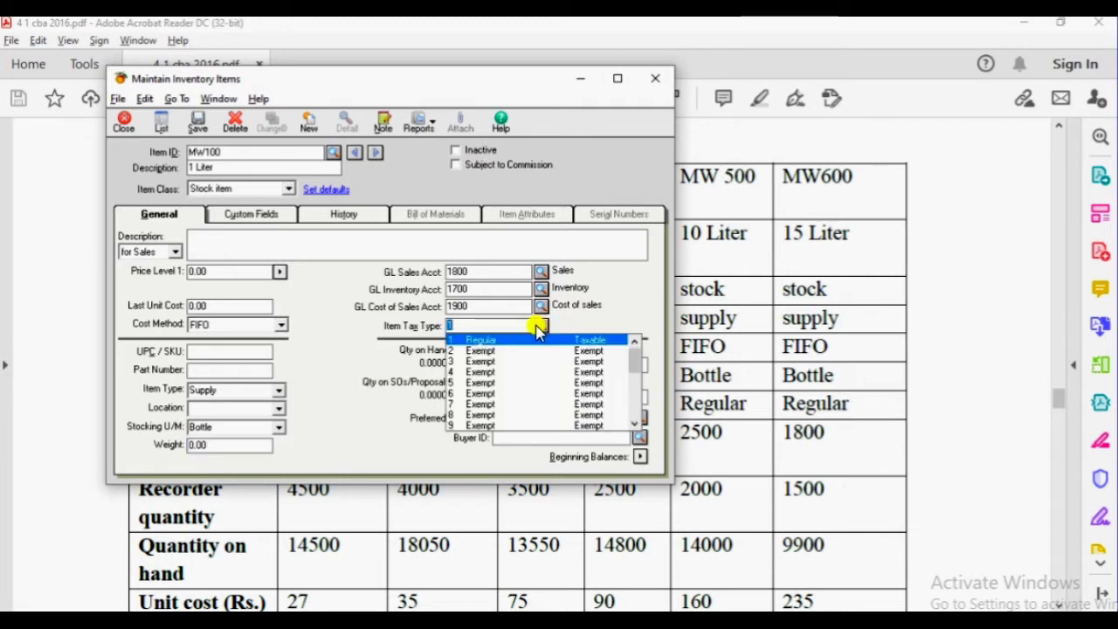
left_click(485, 345)
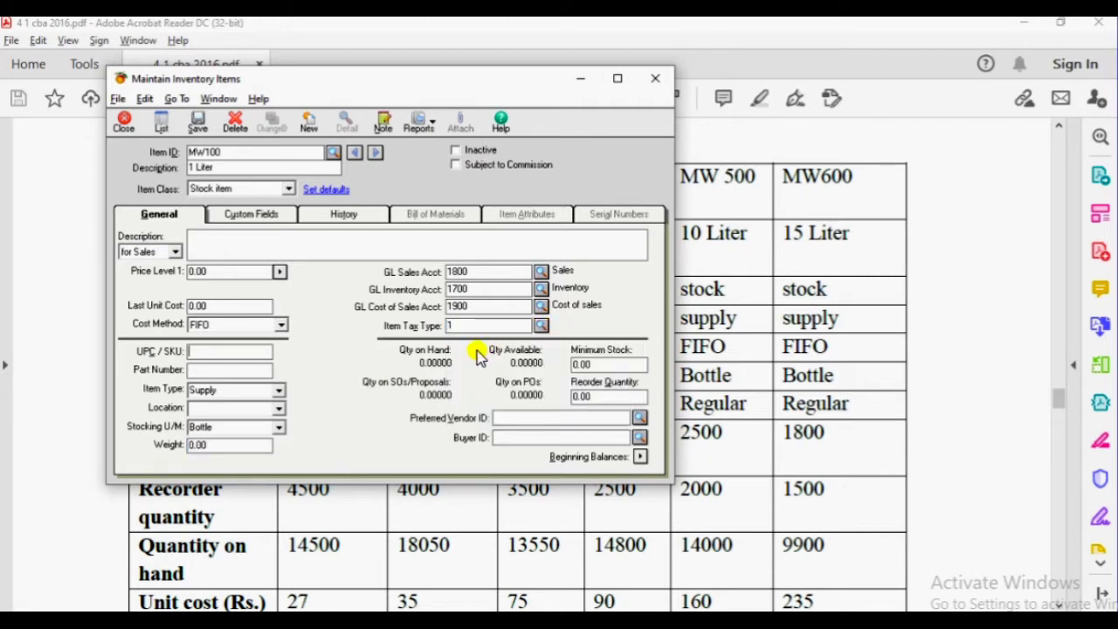
Step: Check MW 100's minimum stock in the PDF table and set the item's minimum stock to 5,000
key("alt+Tab")
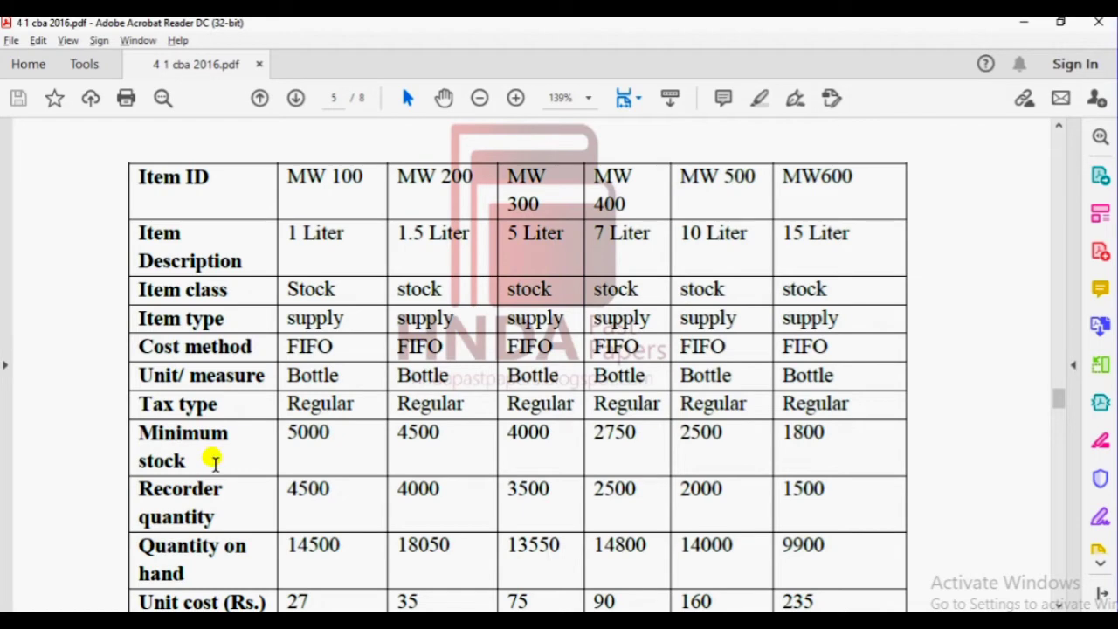
key("alt+Tab")
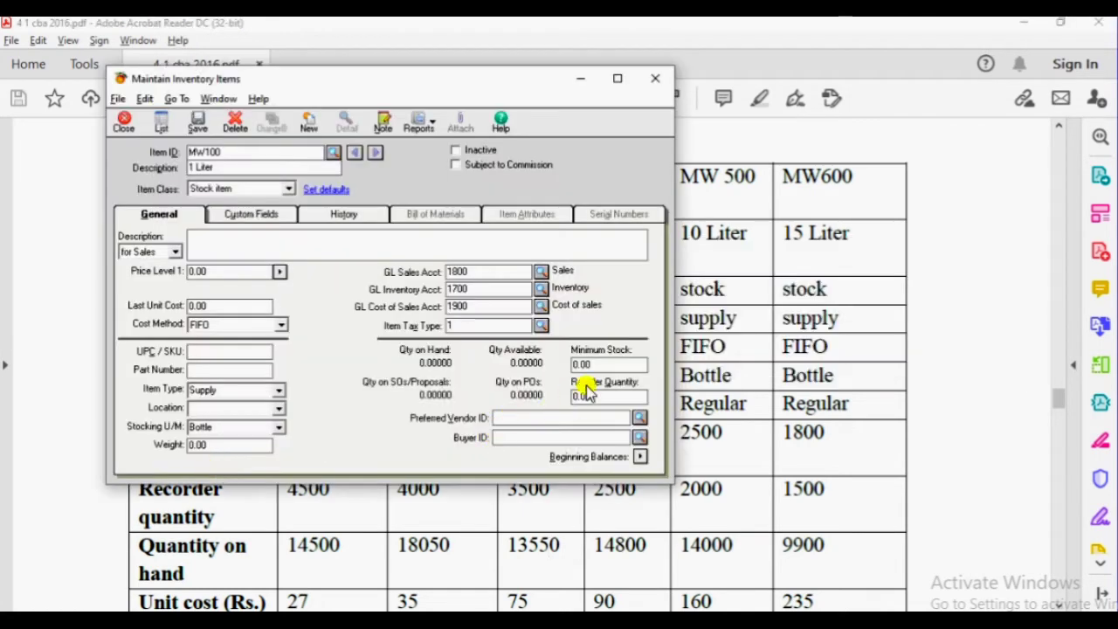
left_click(604, 363)
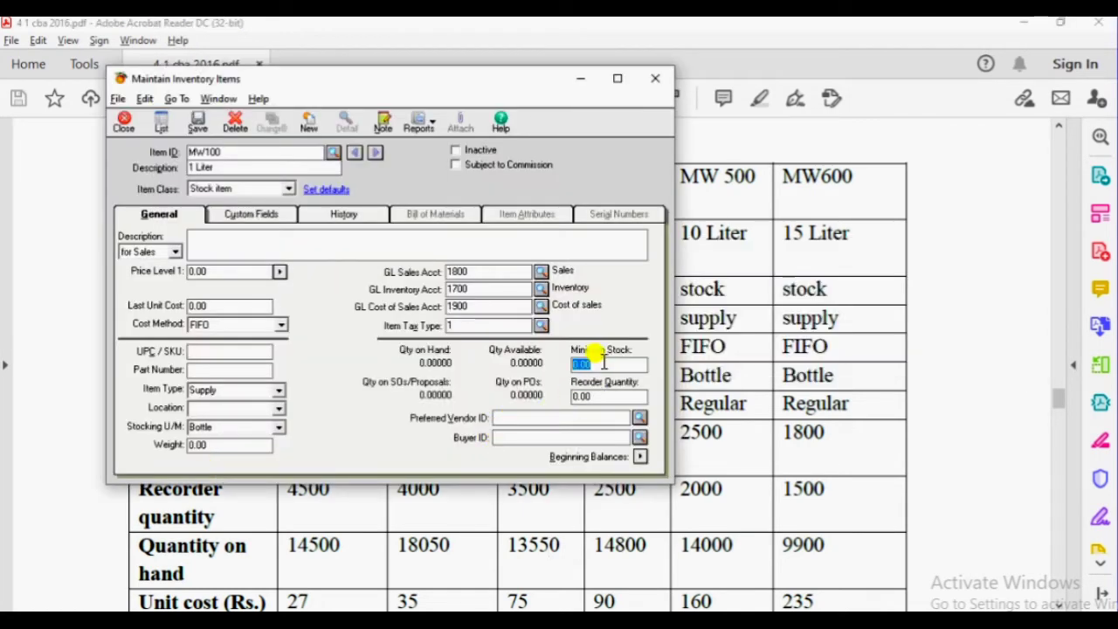
key("alt+Tab")
key("alt+Tab")
type("5")
key("Tab")
Step: Check MW 100's reorder quantity in the PDF table and set the item's reorder quantity to 4,500
key("alt+Tab")
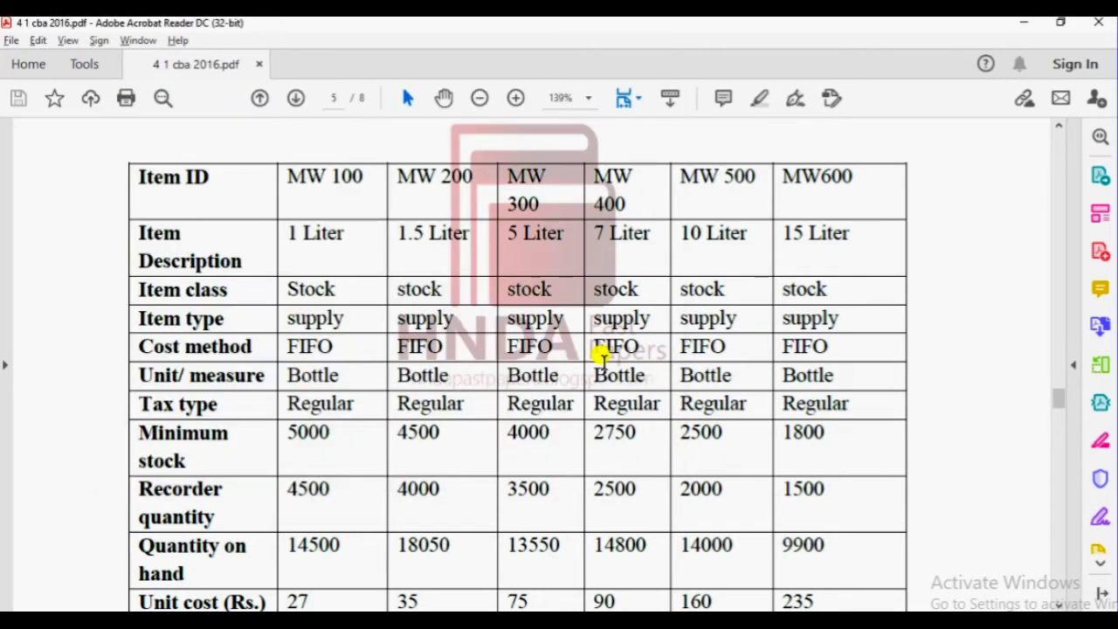
key("alt+Tab")
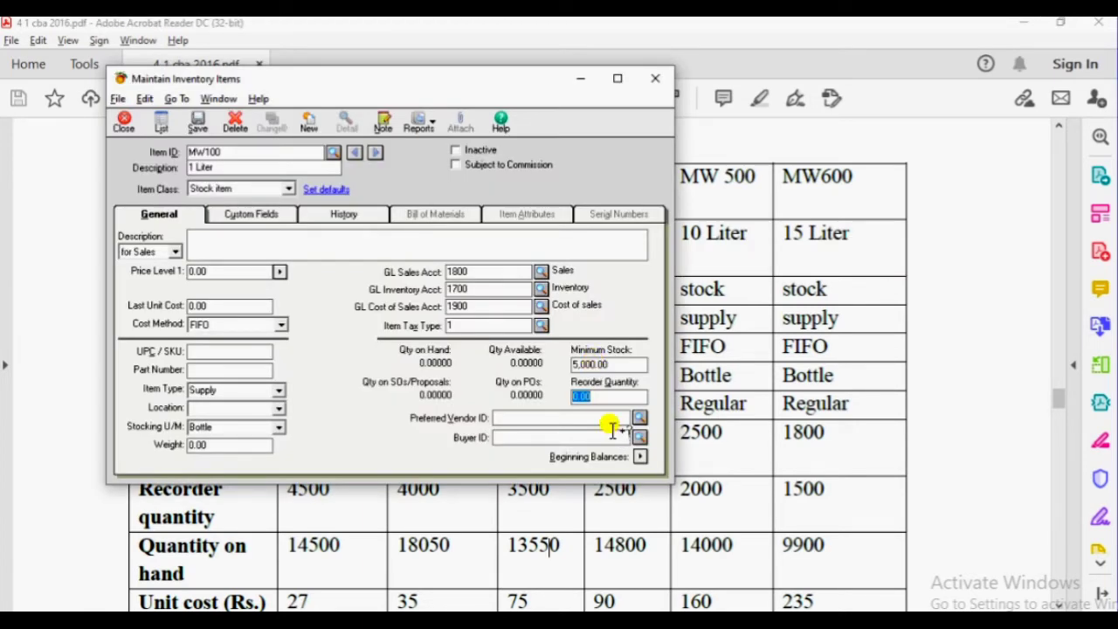
key("alt+Tab")
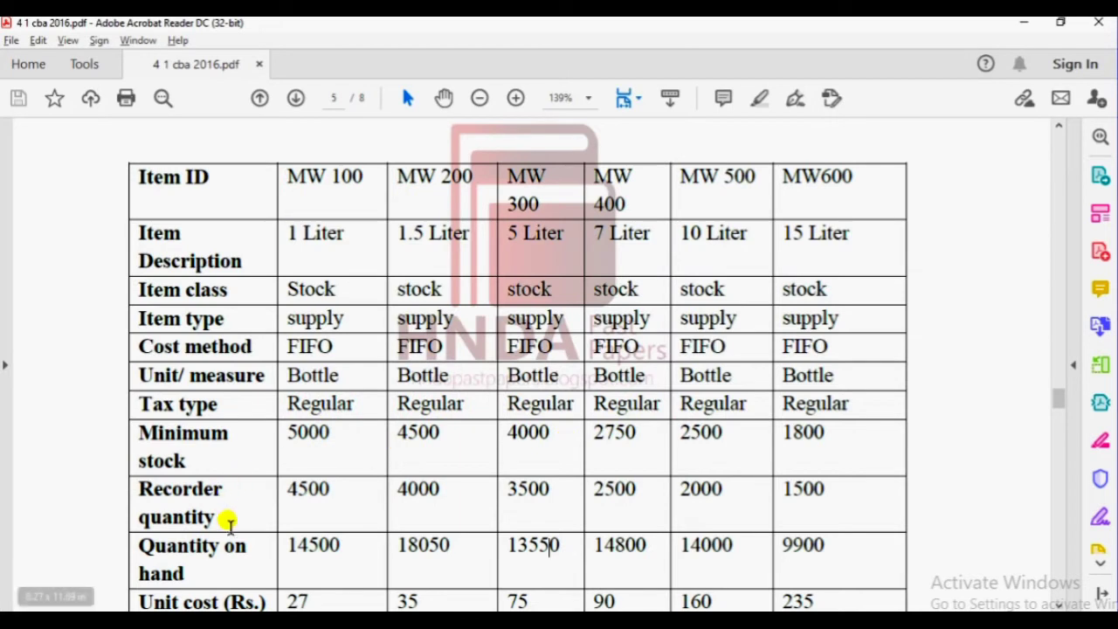
key("alt+Tab")
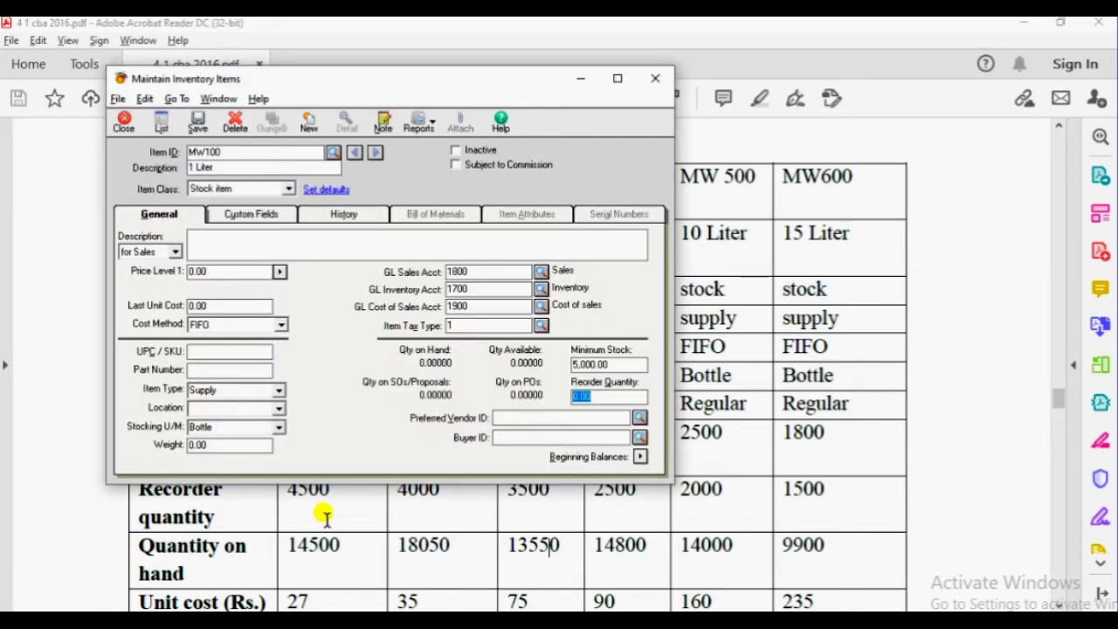
type("45")
key("Tab")
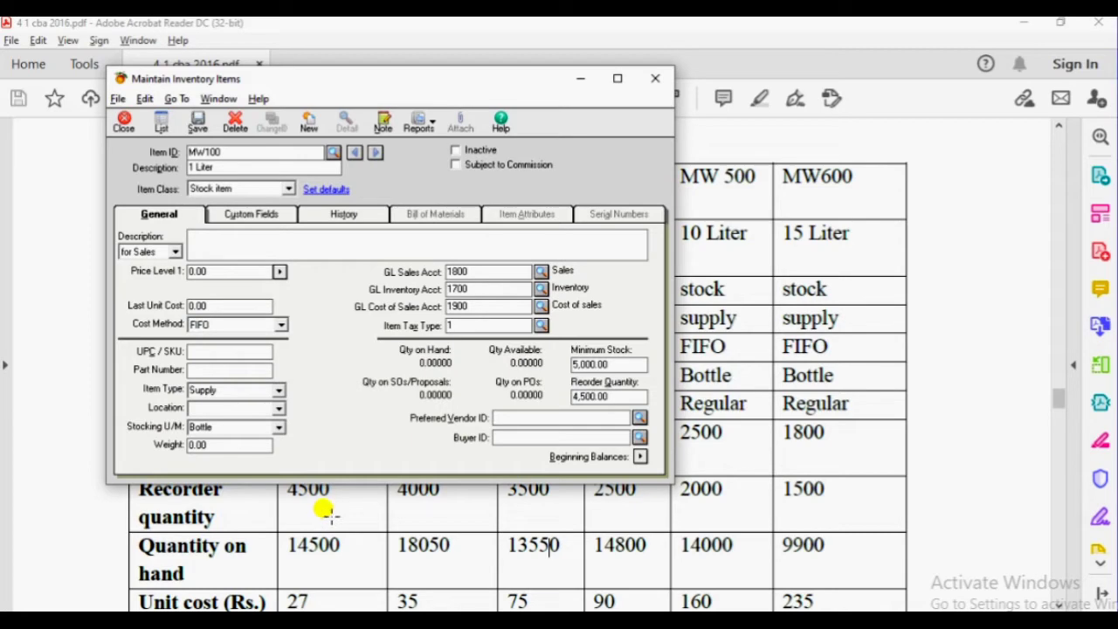
Step: Check MW 100's quantity on hand and unit cost in the PDF and set the item's last unit cost to 27.00
left_click(325, 512)
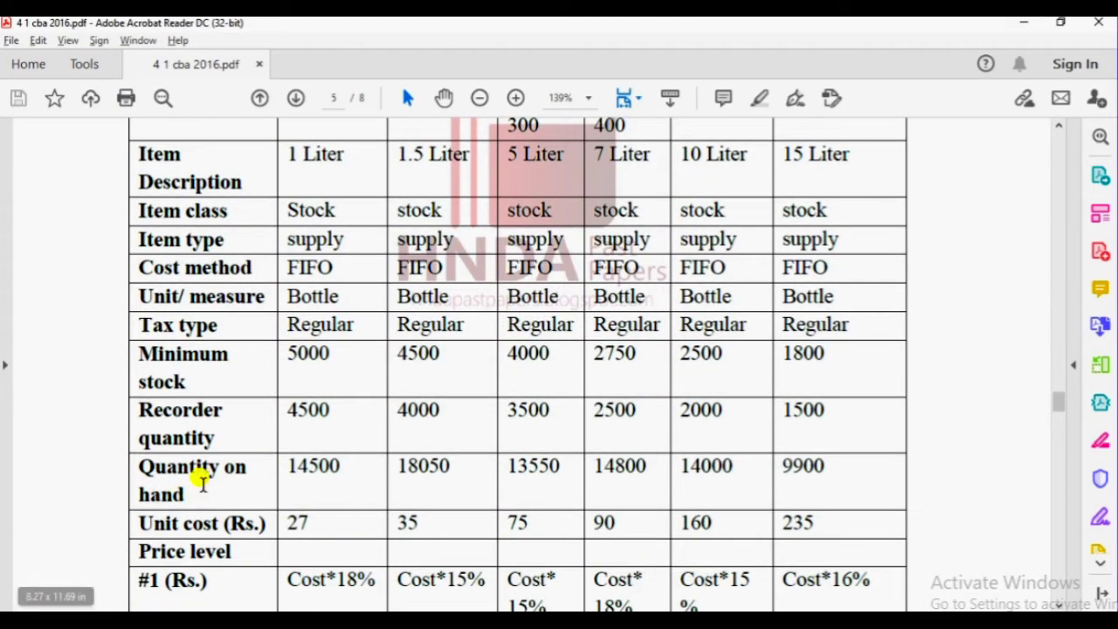
key("alt+Tab")
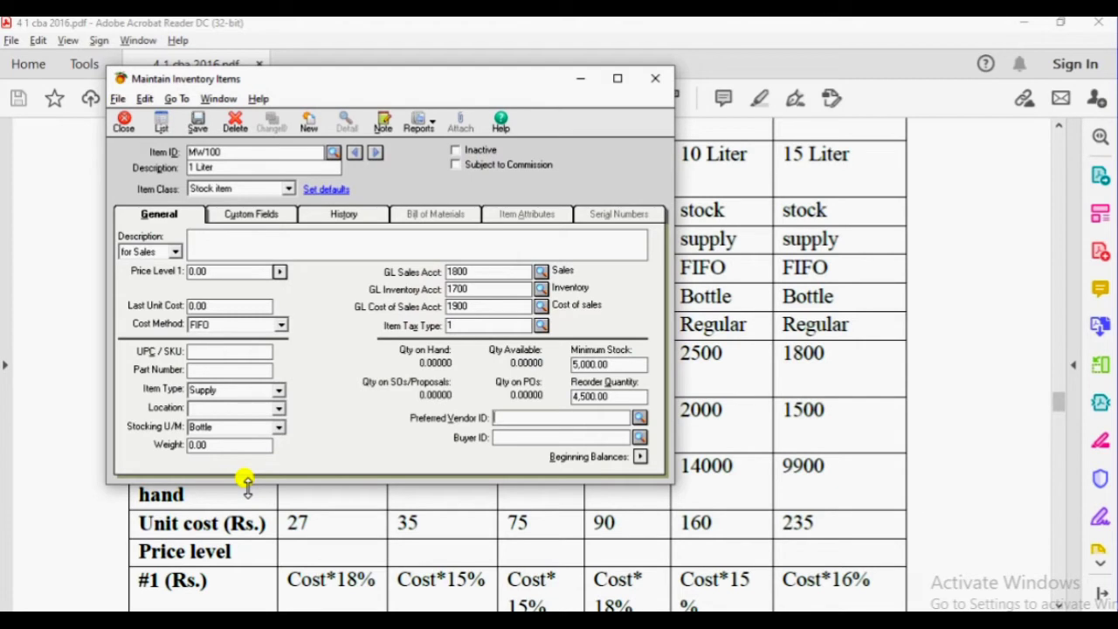
key("alt+Tab")
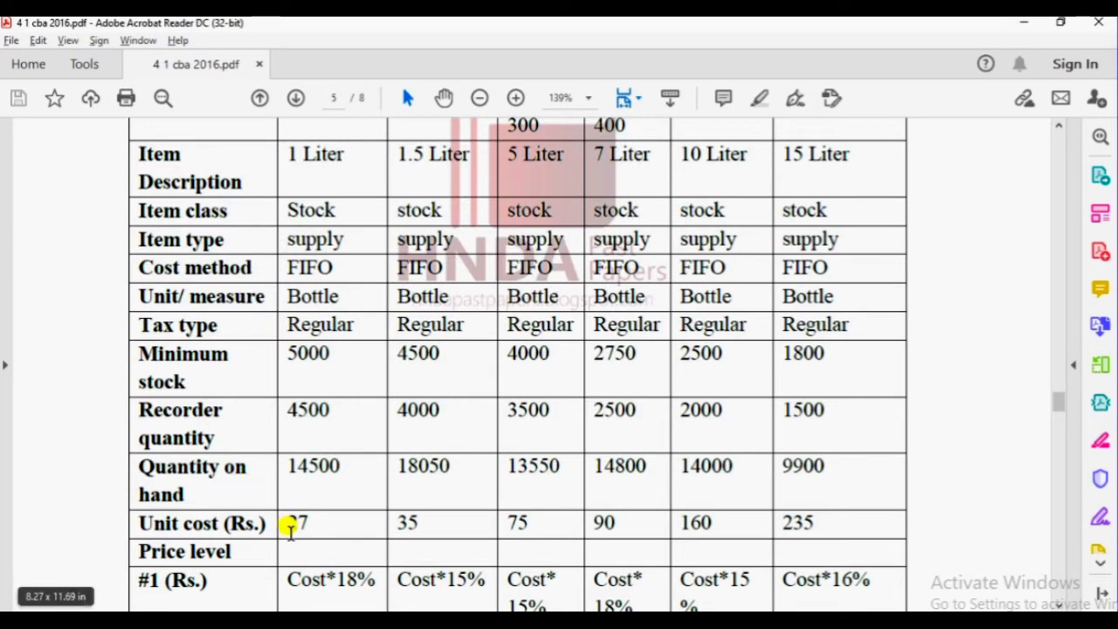
scroll(314, 520, "down", 1)
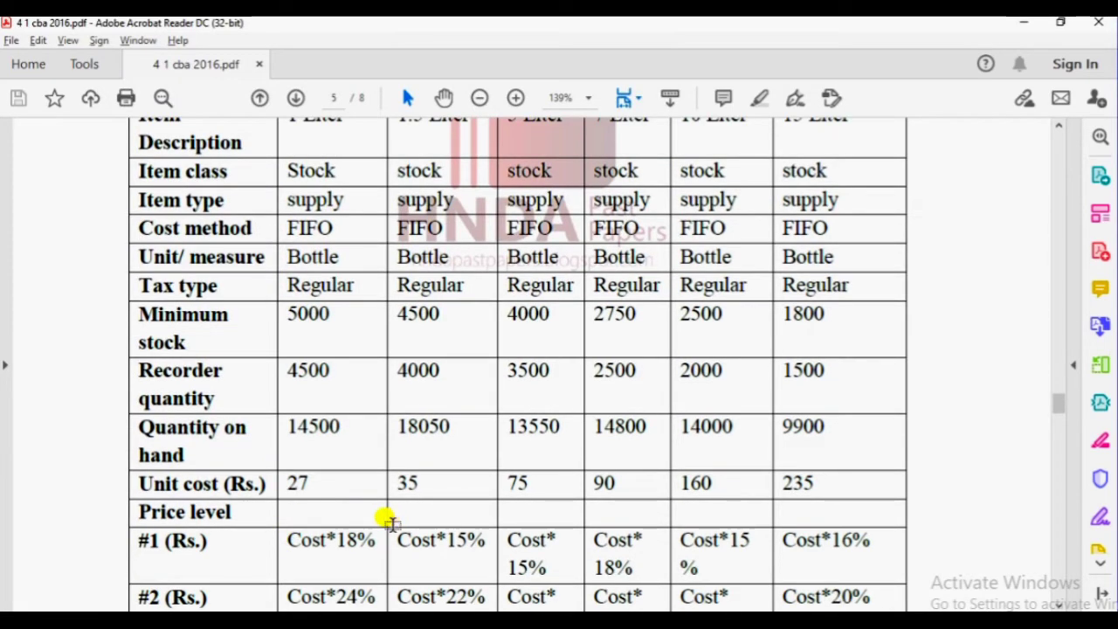
key("alt+Tab")
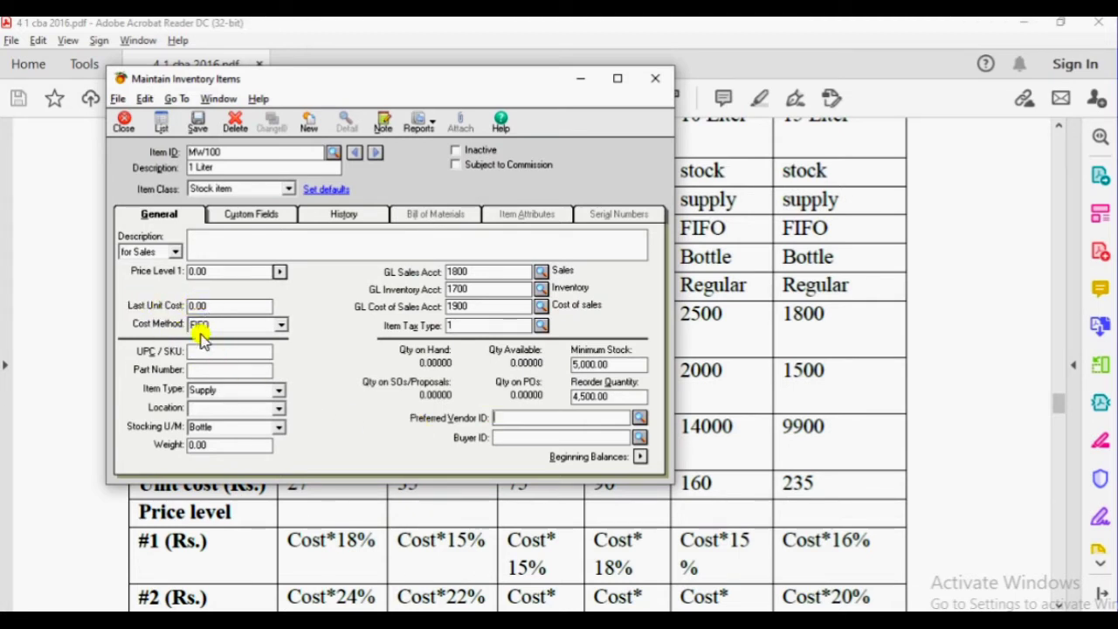
left_click(274, 510)
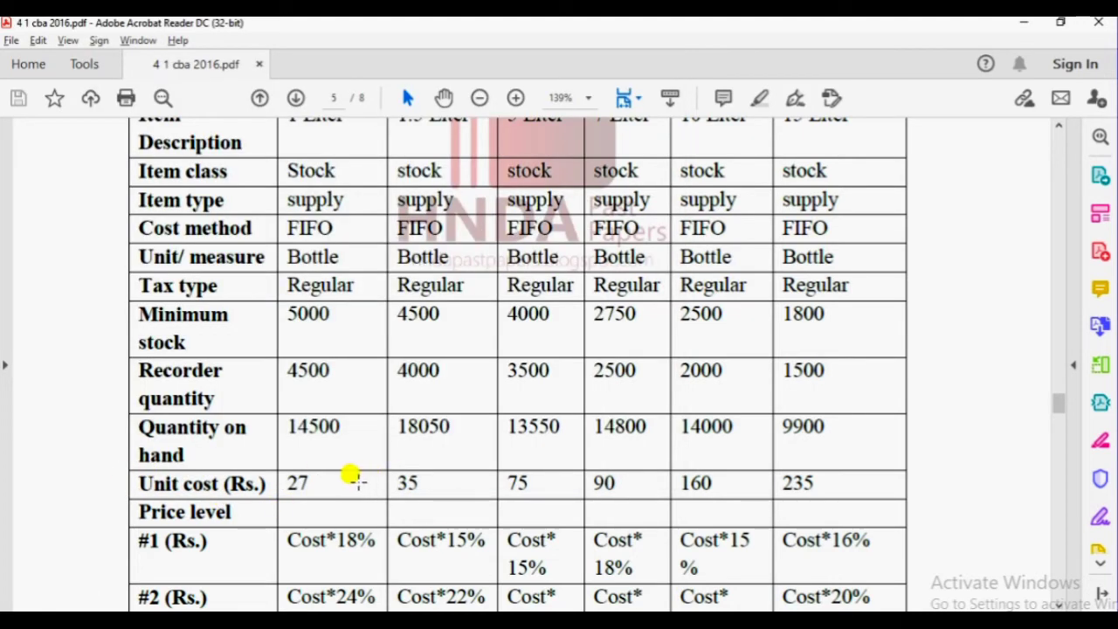
key("alt+Tab")
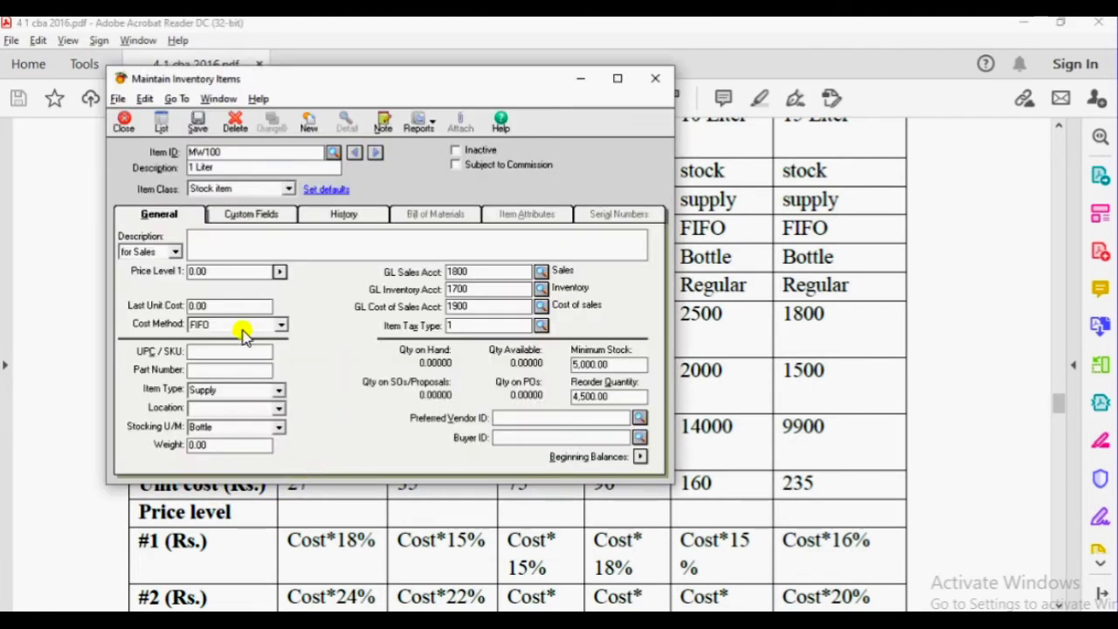
left_click(197, 306)
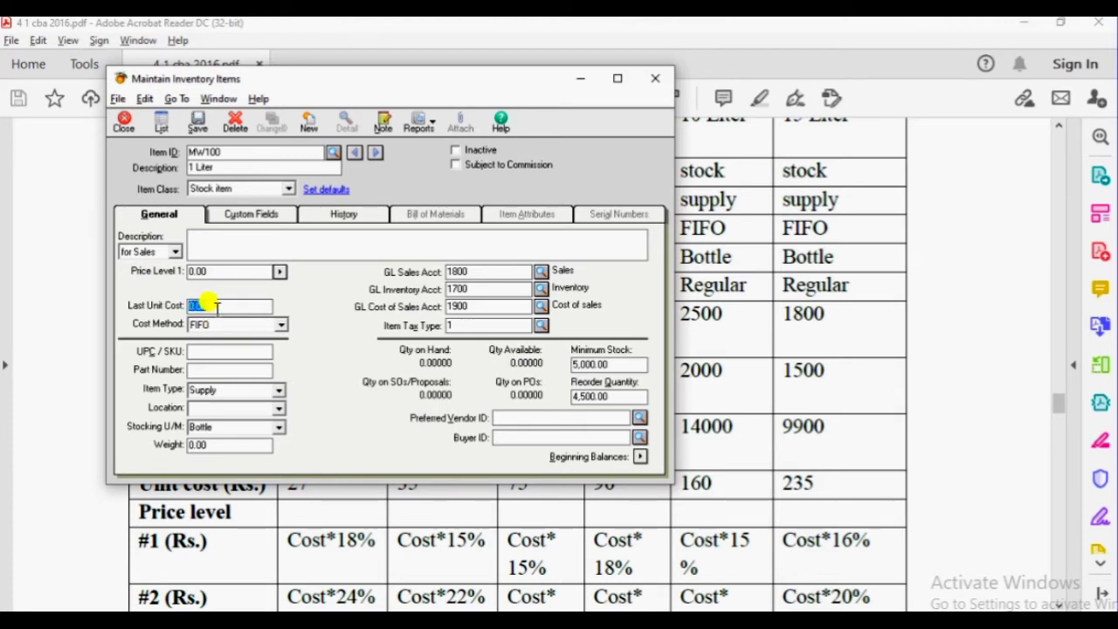
type("27")
key("Tab")
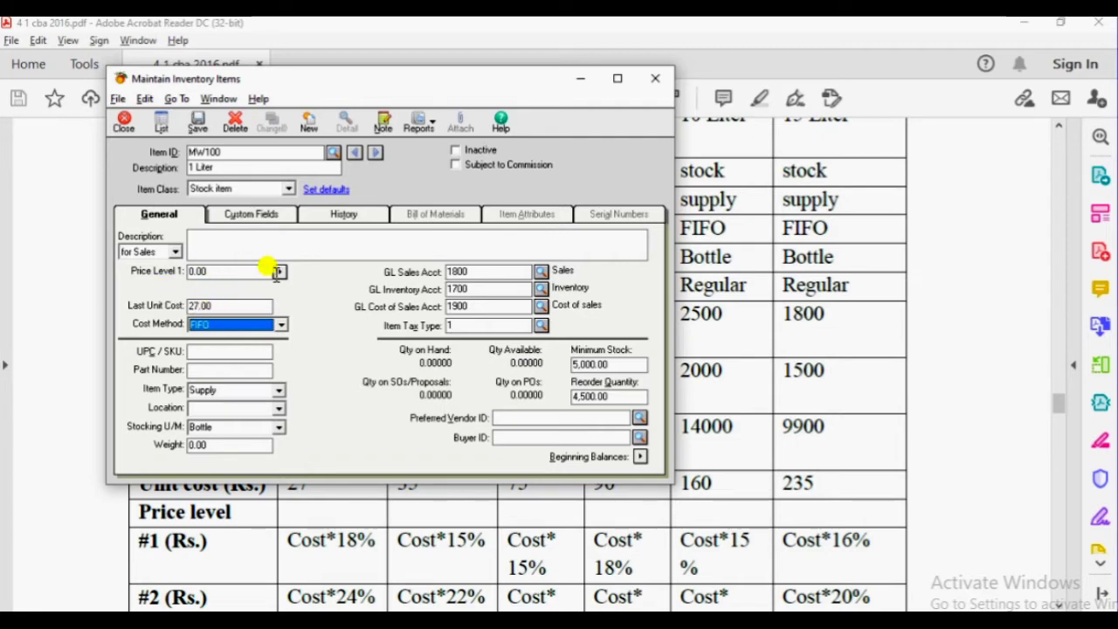
Step: Check MW 100's price level percentages in the PDF and calculate 27 × 1.18 in Calculator for price level 1
key("alt+Tab")
scroll(335, 525, "down", 3)
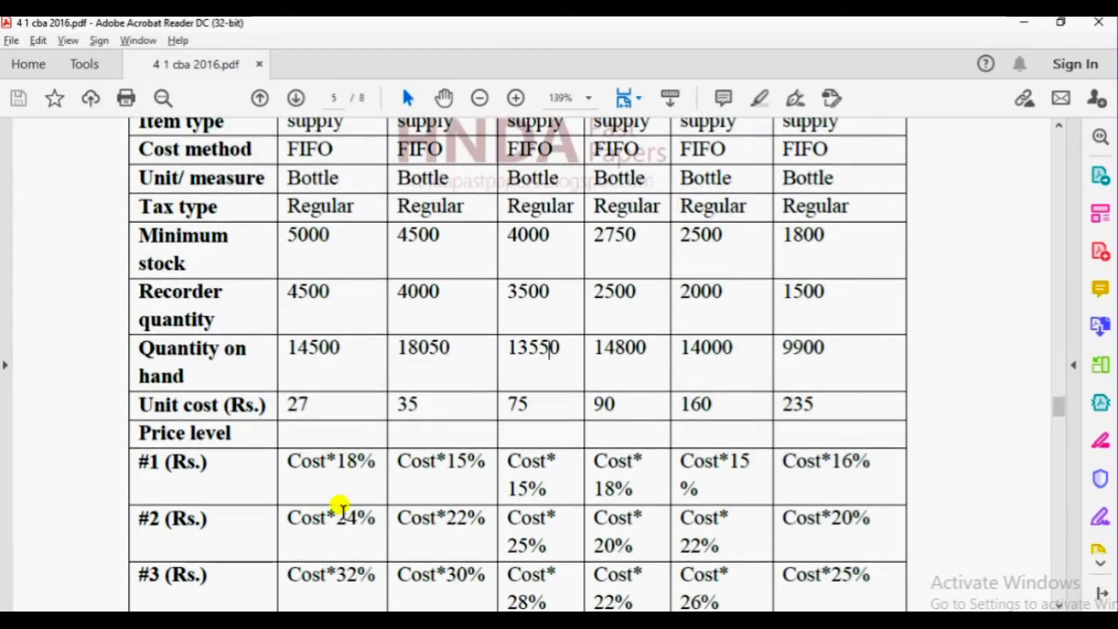
scroll(343, 509, "down", 1)
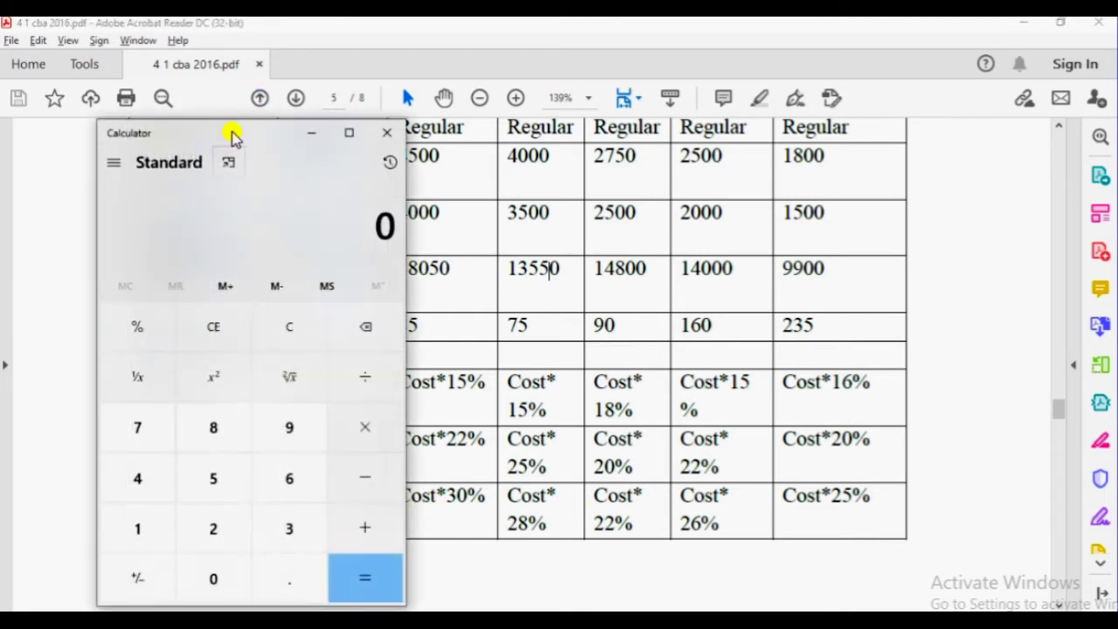
left_click_drag(232, 132, 782, 83)
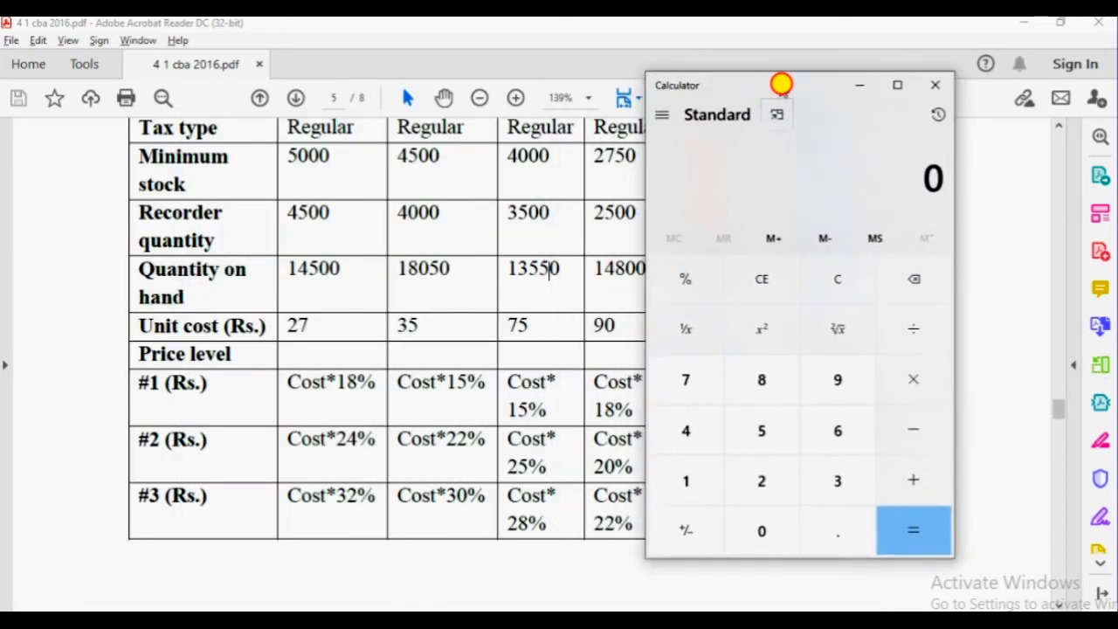
type("27")
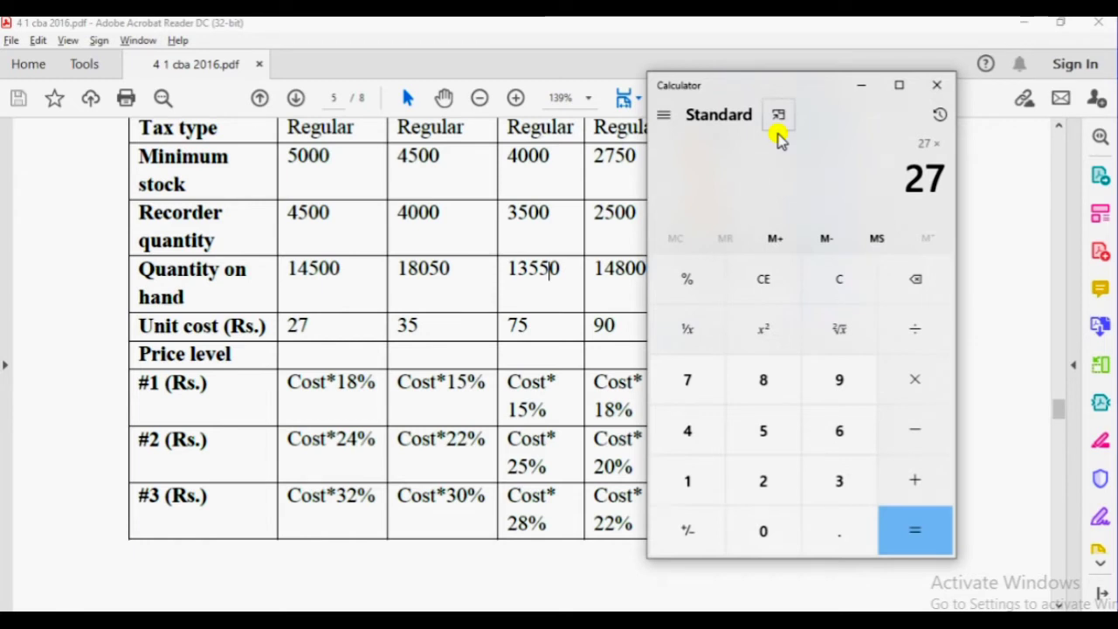
type("1.")
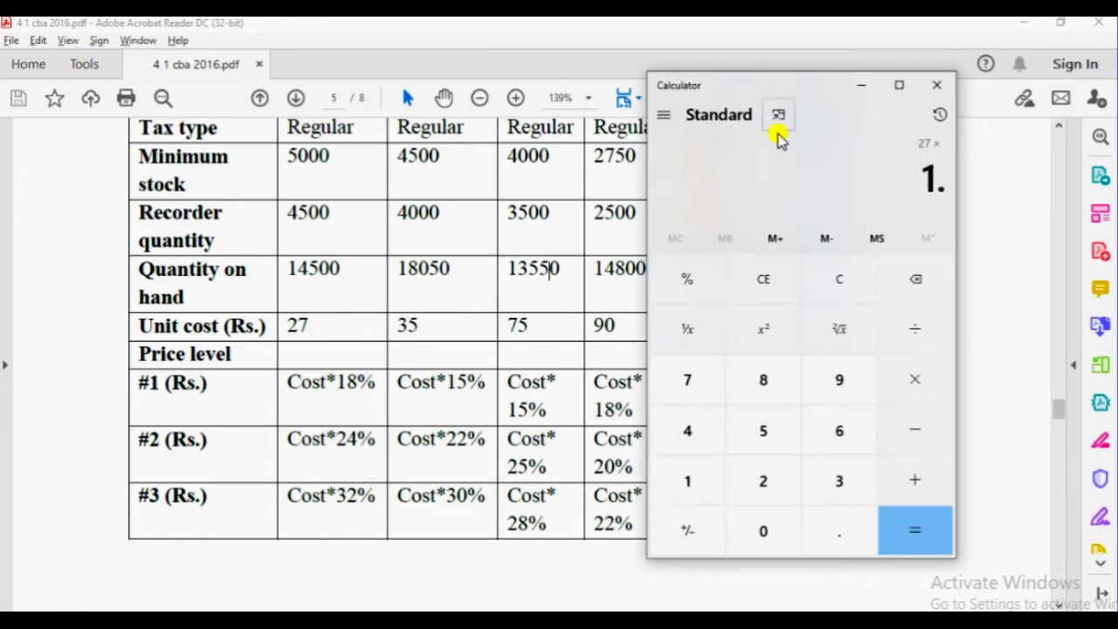
type("18")
key("Return")
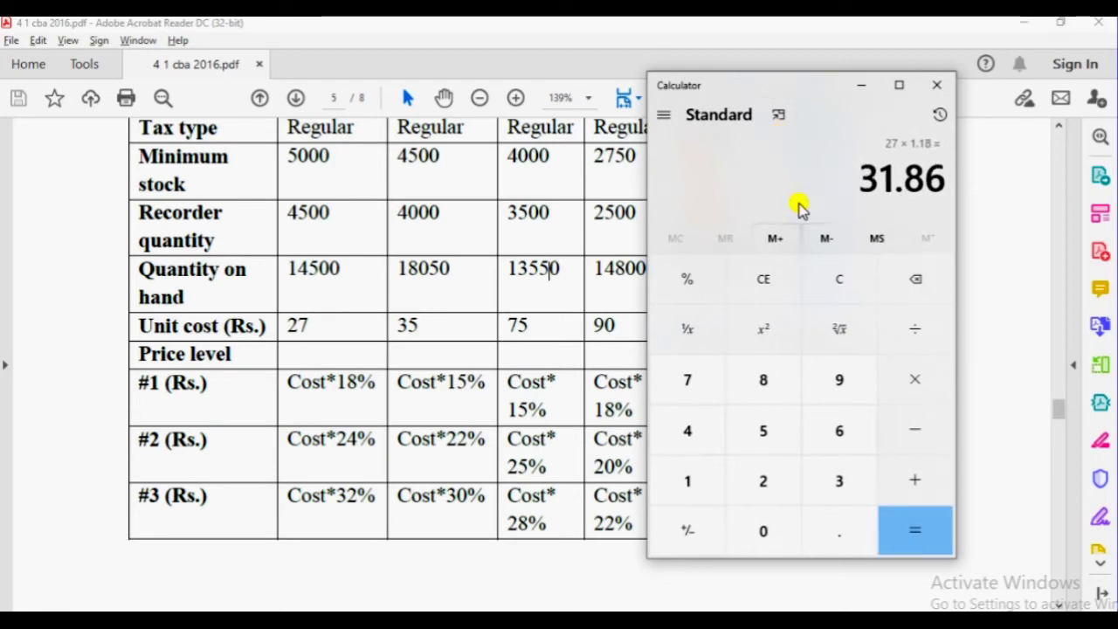
Step: Return to the Maintain Inventory Items window and set MW100's Price Level 1 price to 31.86
key("alt+Tab")
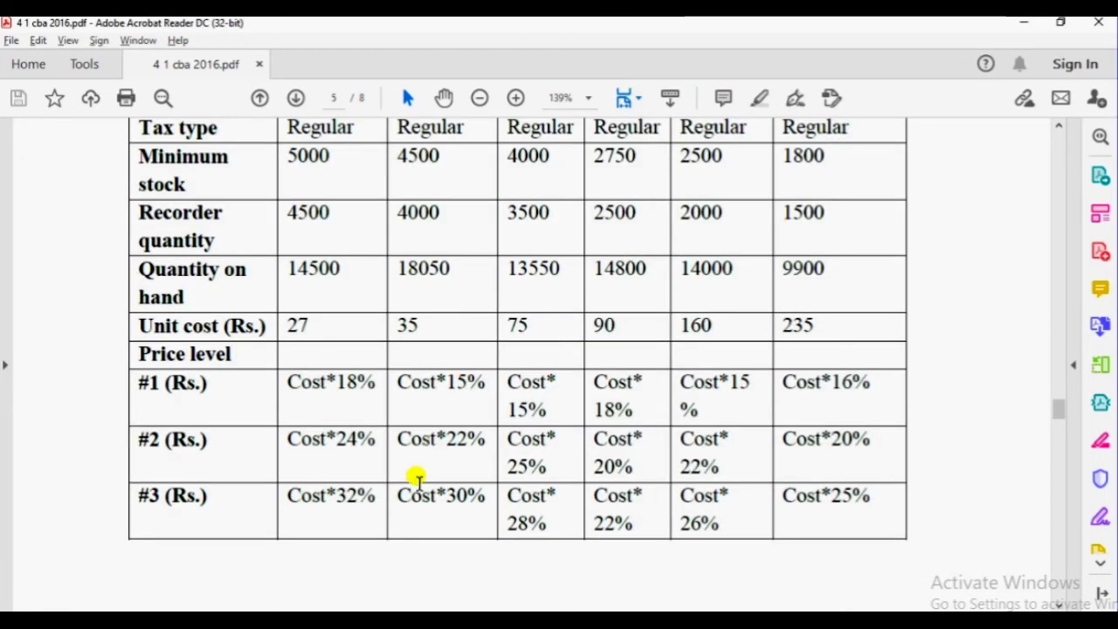
left_click(774, 568)
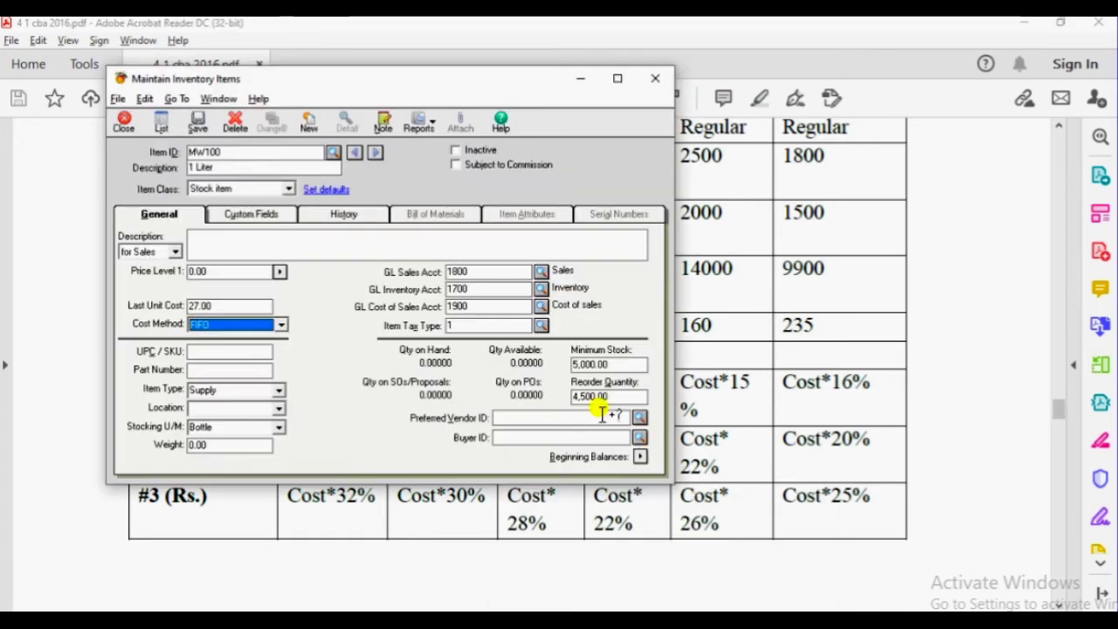
left_click(279, 271)
left_click(447, 236)
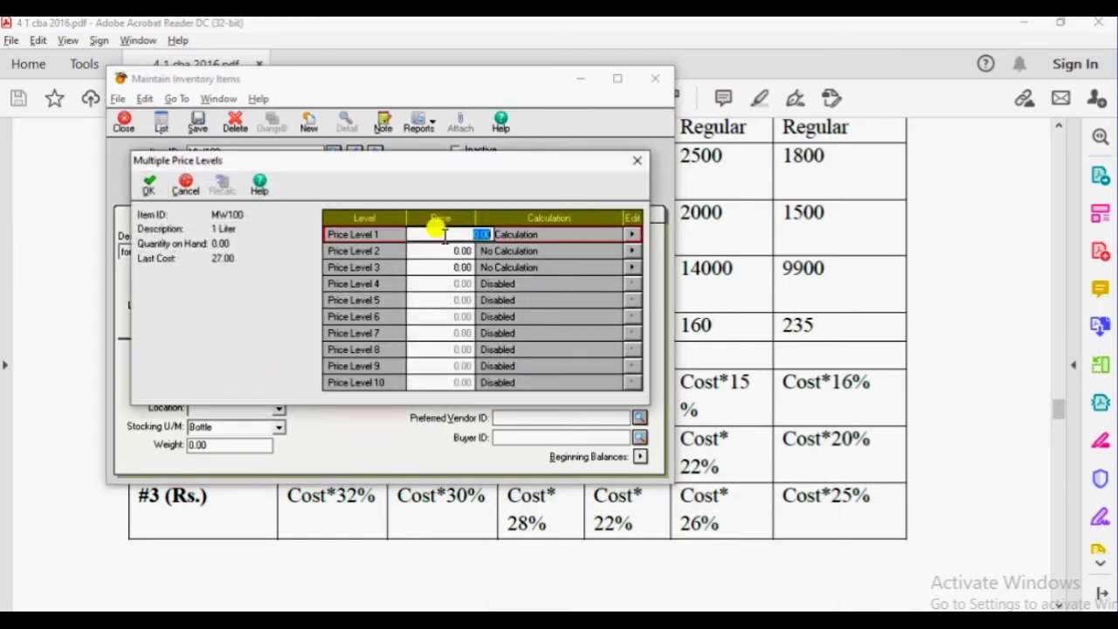
type("31.88")
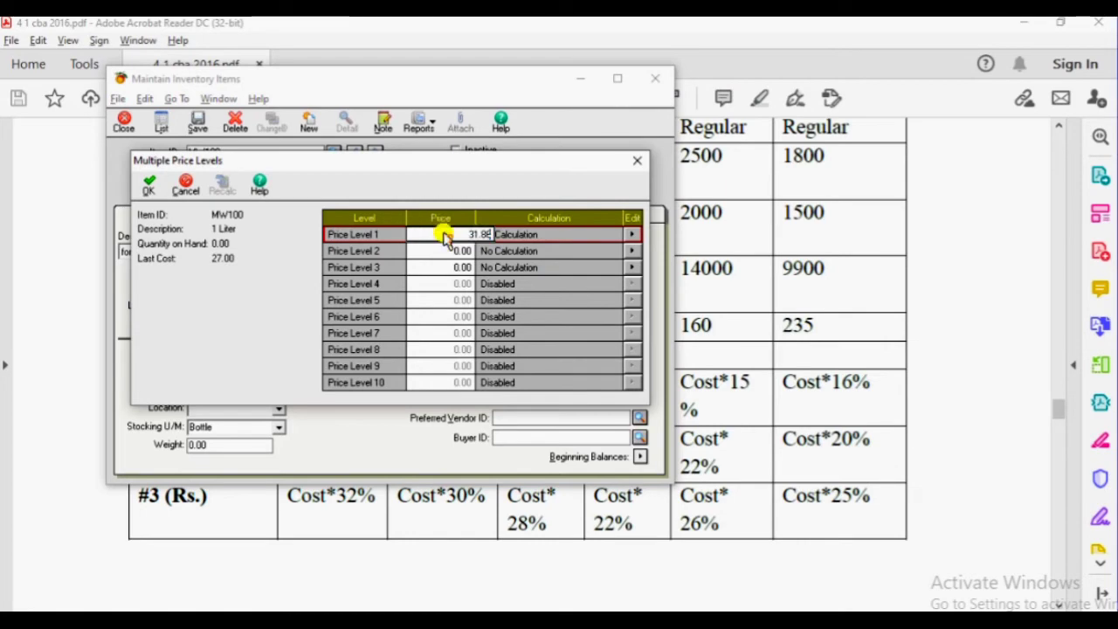
Step: Switch to Calculator, clear the previous calculation and compute 27 × 1.24 for MW 100's price level 2
left_click(572, 507)
left_click(545, 610)
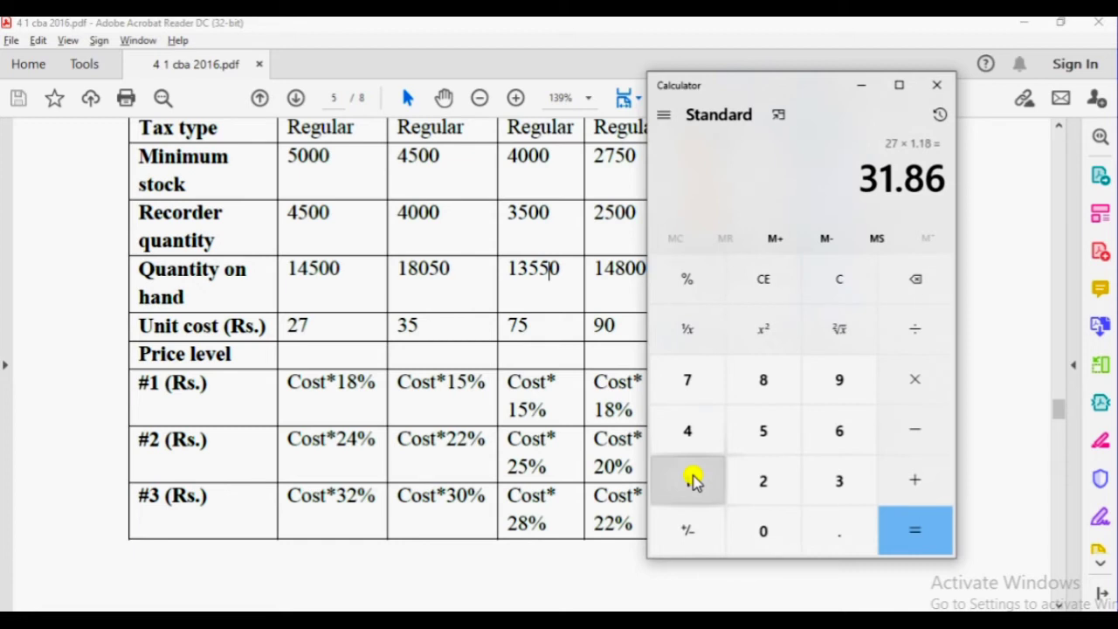
left_click(764, 279)
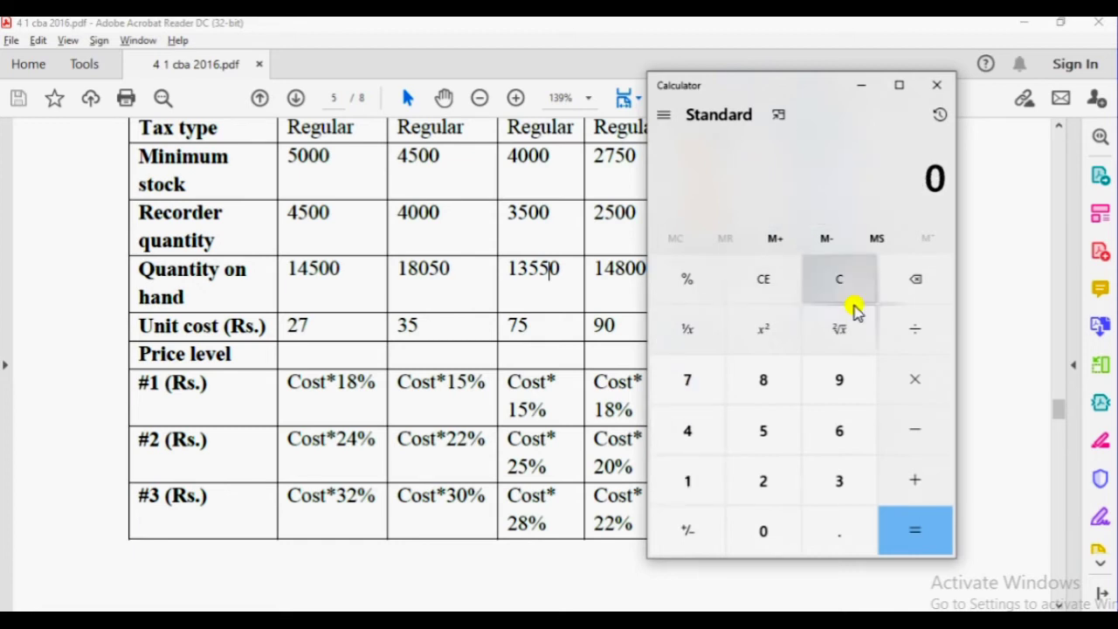
type("27")
type("*1.24")
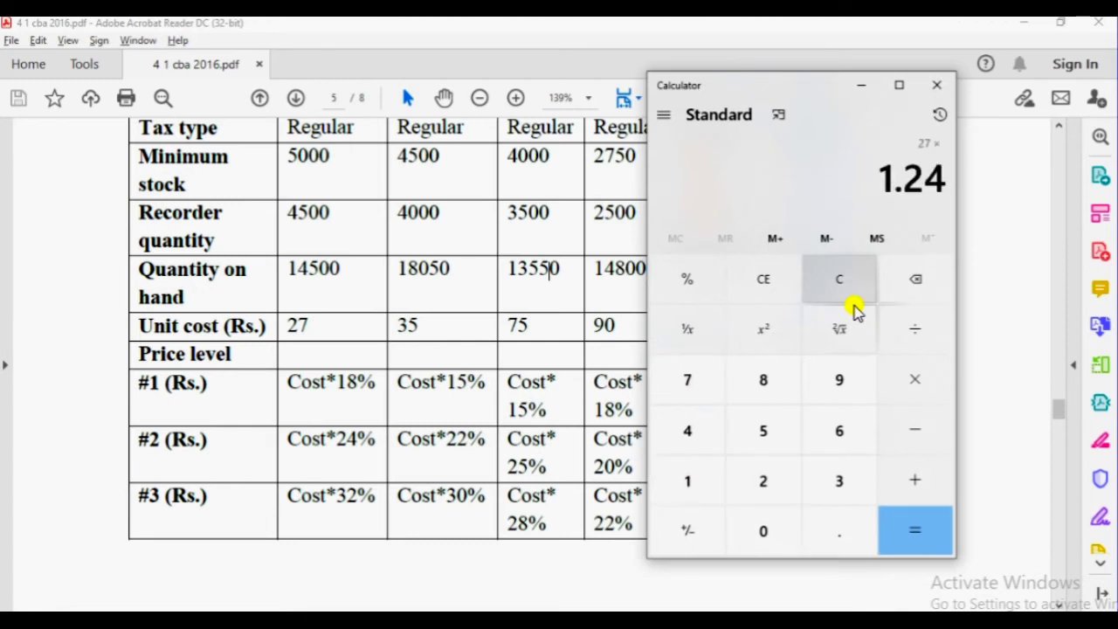
key("Return")
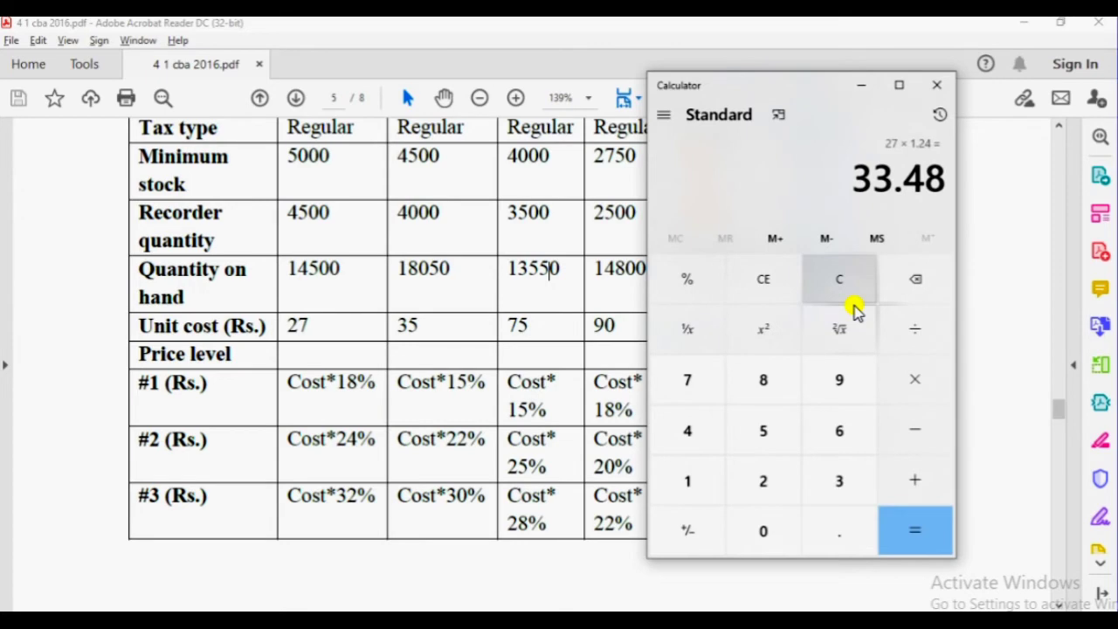
Step: Switch back to MW100's multiple price levels in Peachtree and set the Price Level 2 price to 33.48
key("alt+Tab")
key("alt+Tab")
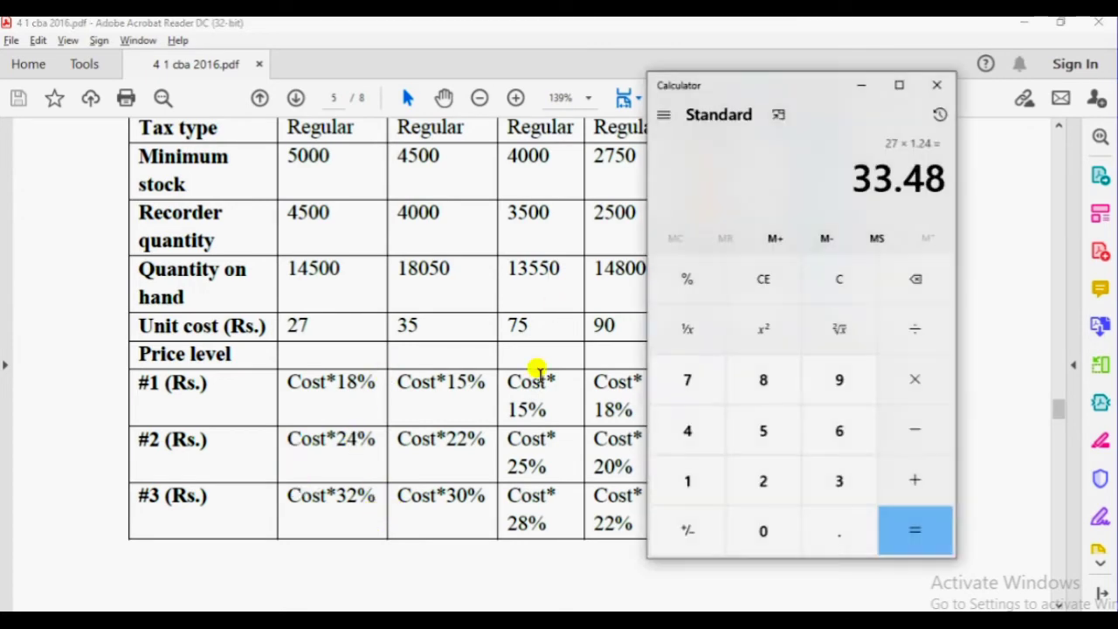
key("alt+Tab")
key("alt+Tab")
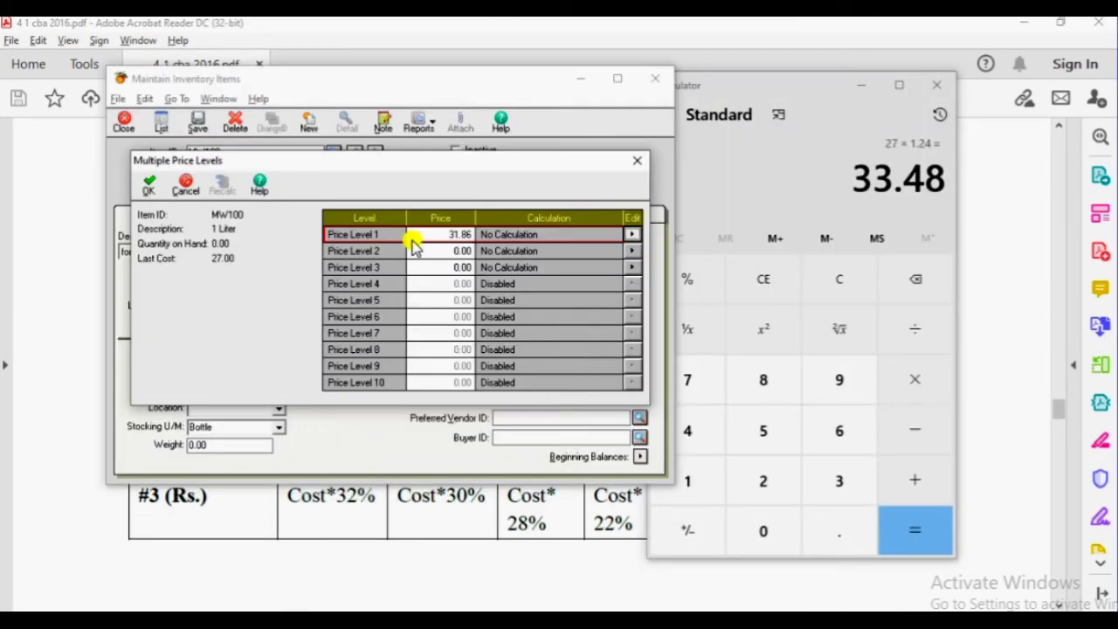
left_click(459, 250)
type("3")
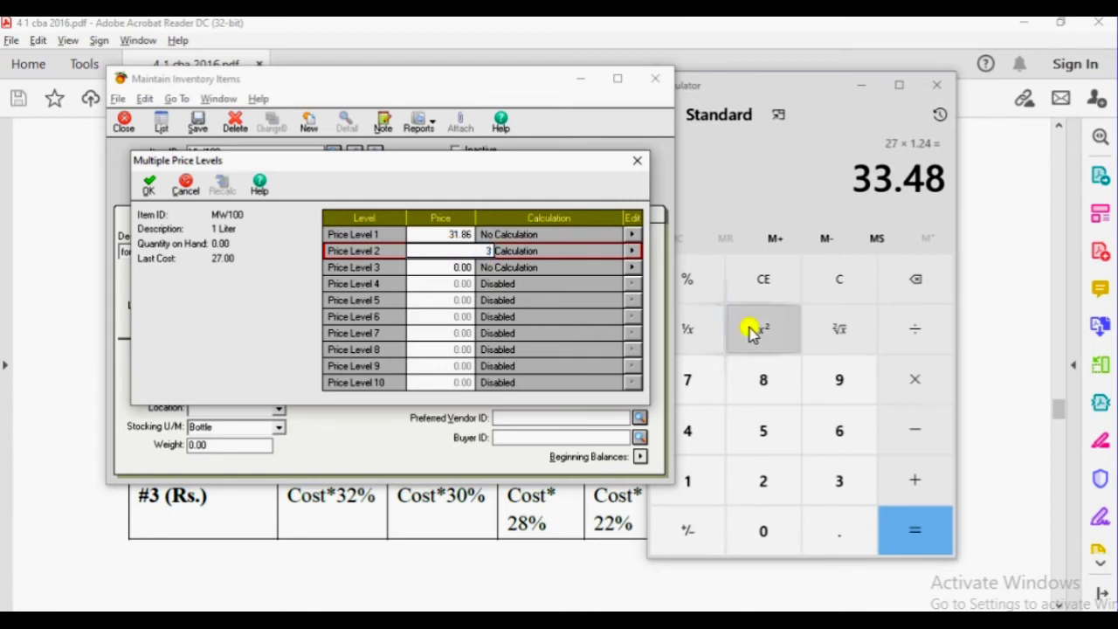
type("3.48")
key("Return")
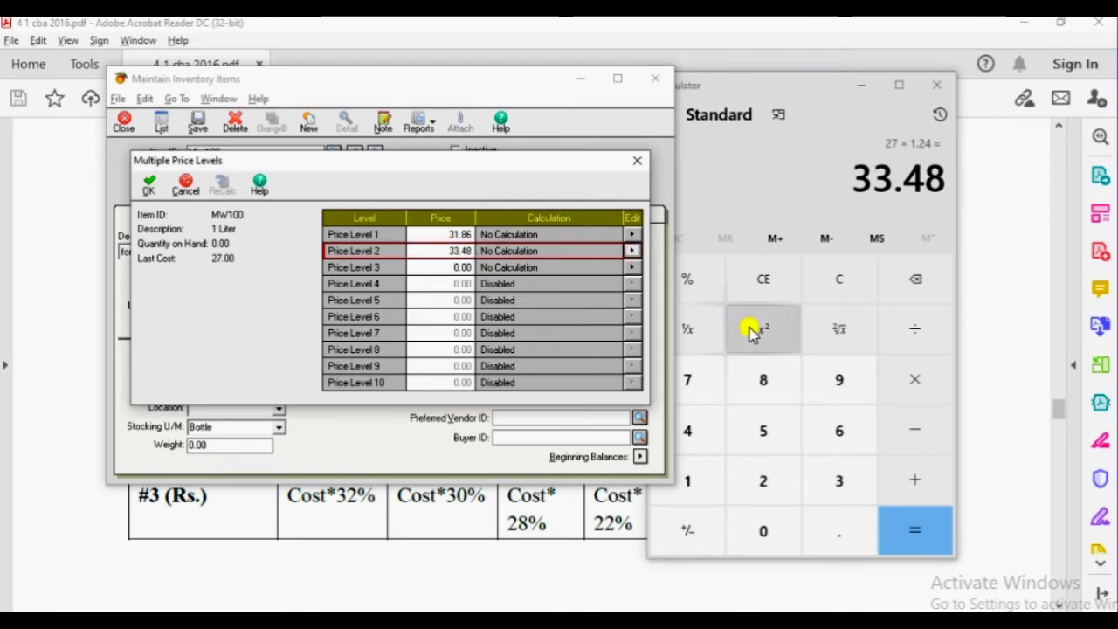
Step: Check MW 100's price level 3 percentage in the PDF and calculate 27 × 1.32 in Calculator
key("alt+Tab")
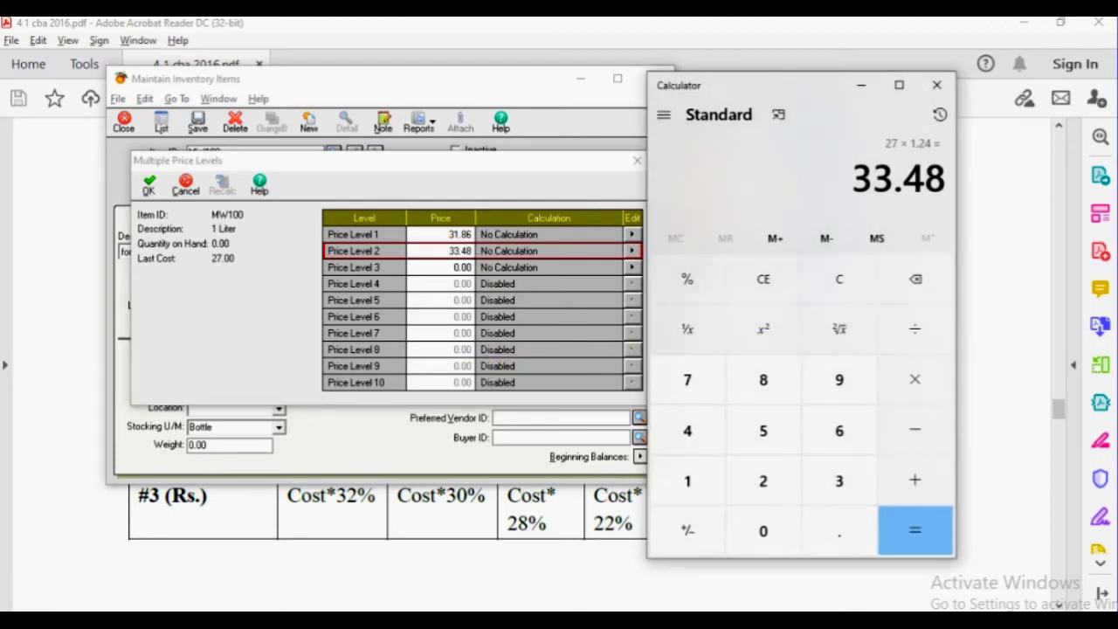
left_click(377, 551)
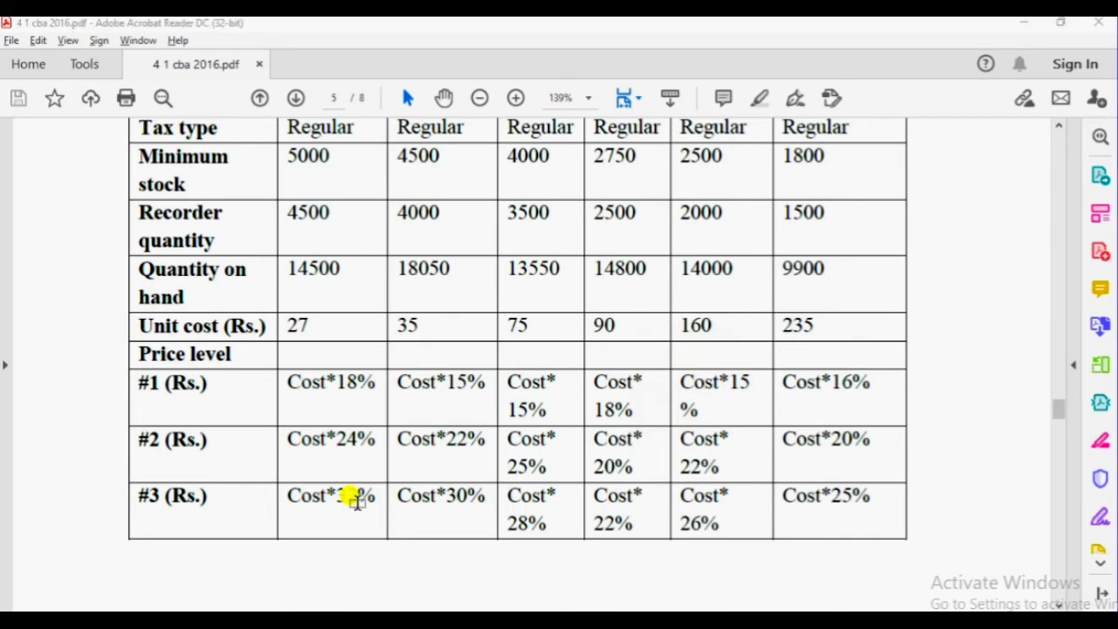
key("alt+Tab")
key("Escape")
type("27")
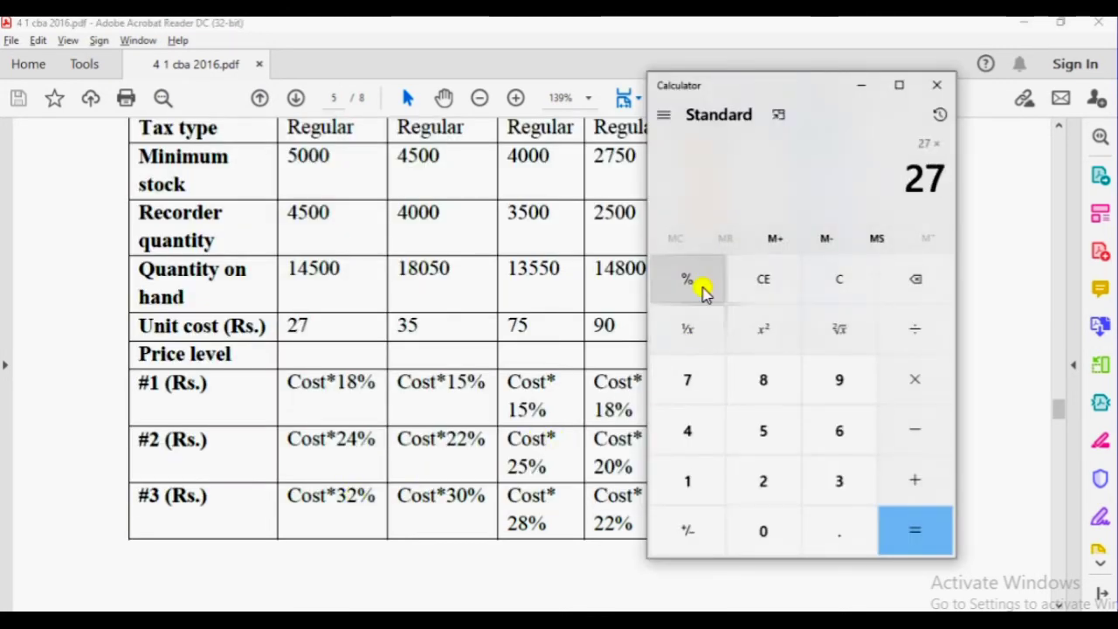
type("1.32")
key("Return")
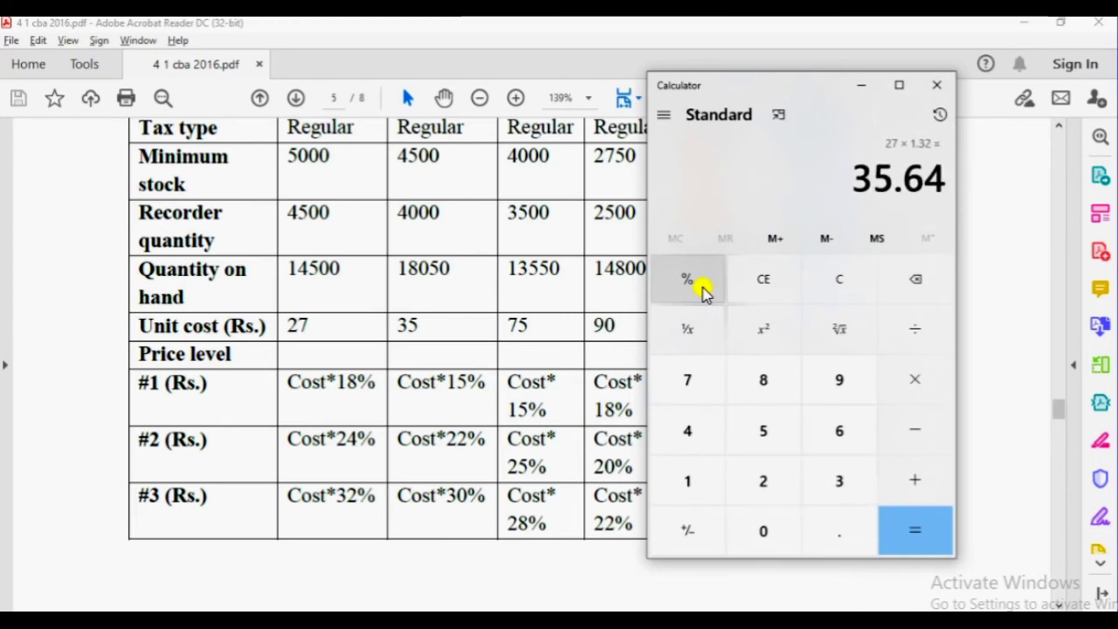
Step: Return to MW100's multiple price levels in Peachtree and set the Price Level 3 price to 35.64
left_click(612, 236)
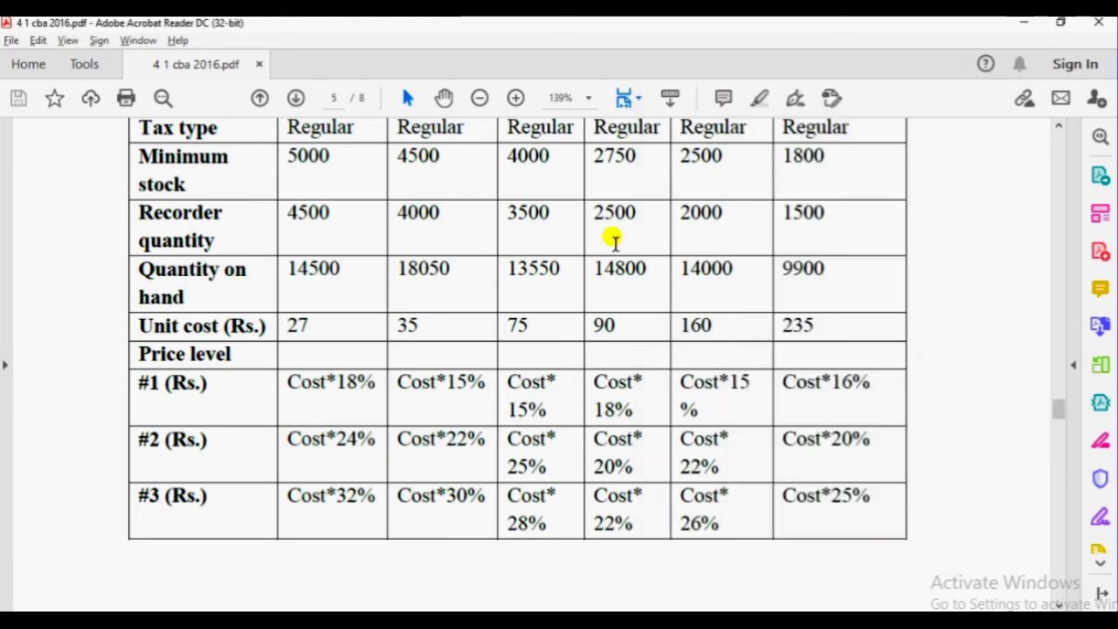
key("alt+Tab")
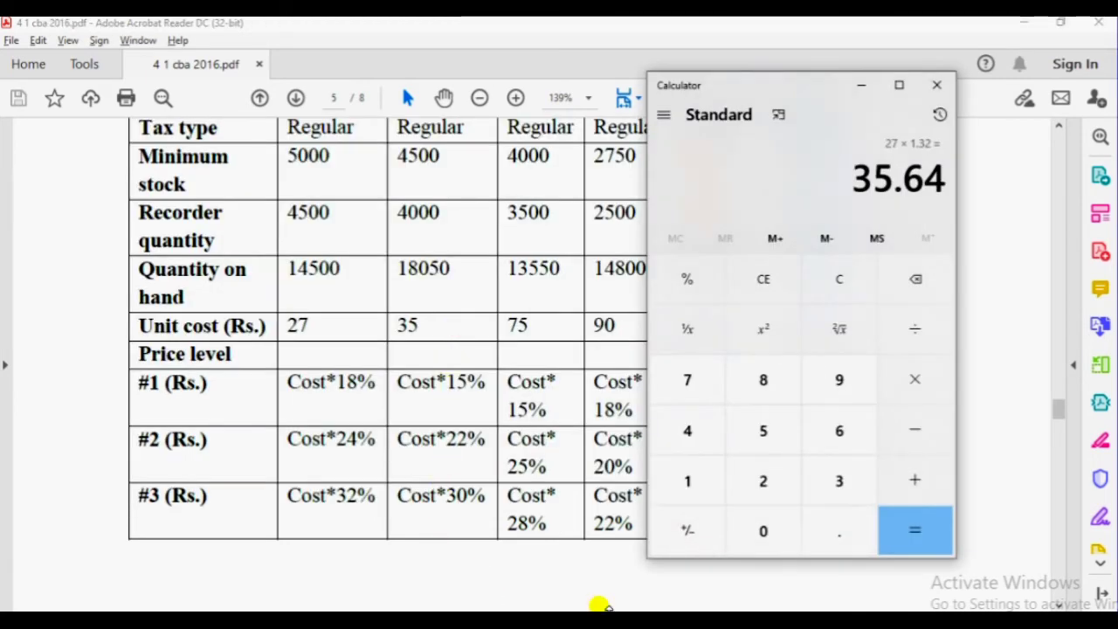
left_click(712, 579)
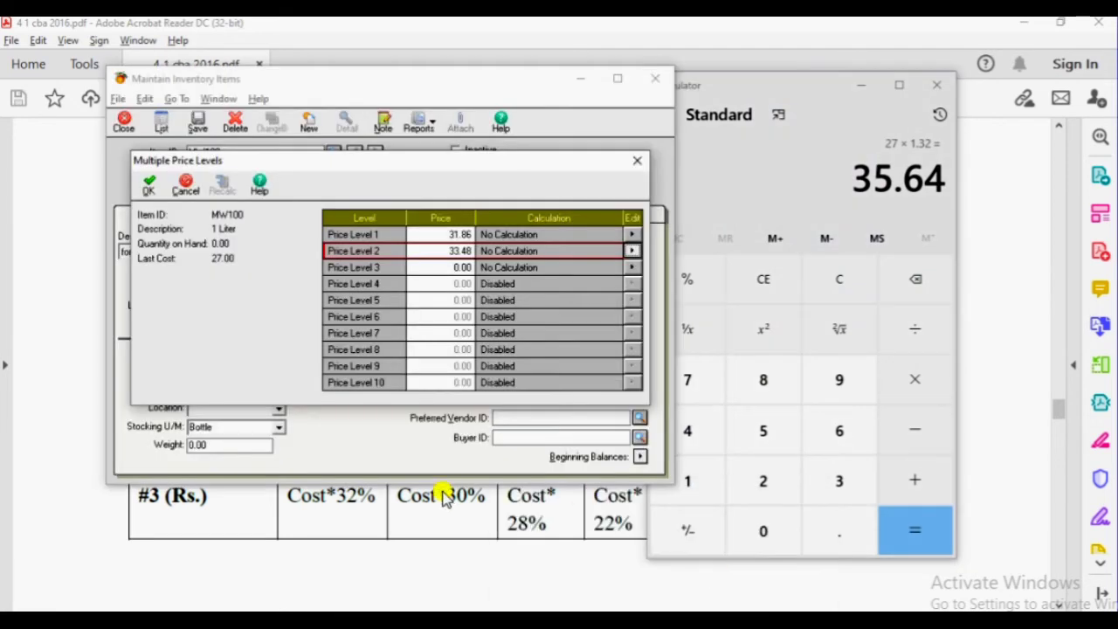
left_click(437, 265)
key("BackSpace")
type("35.64")
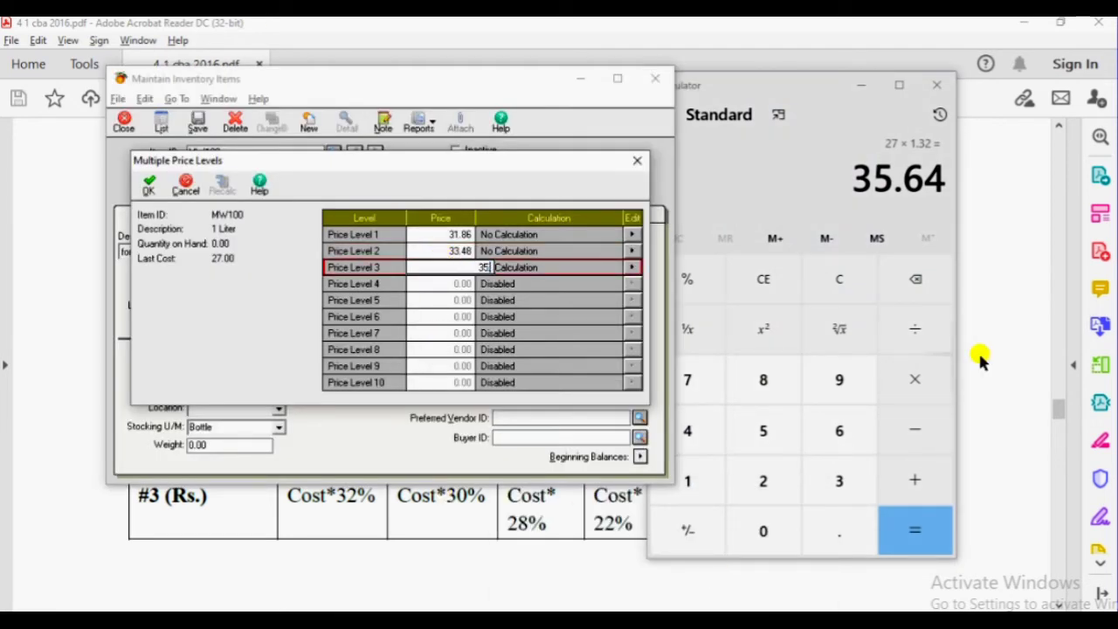
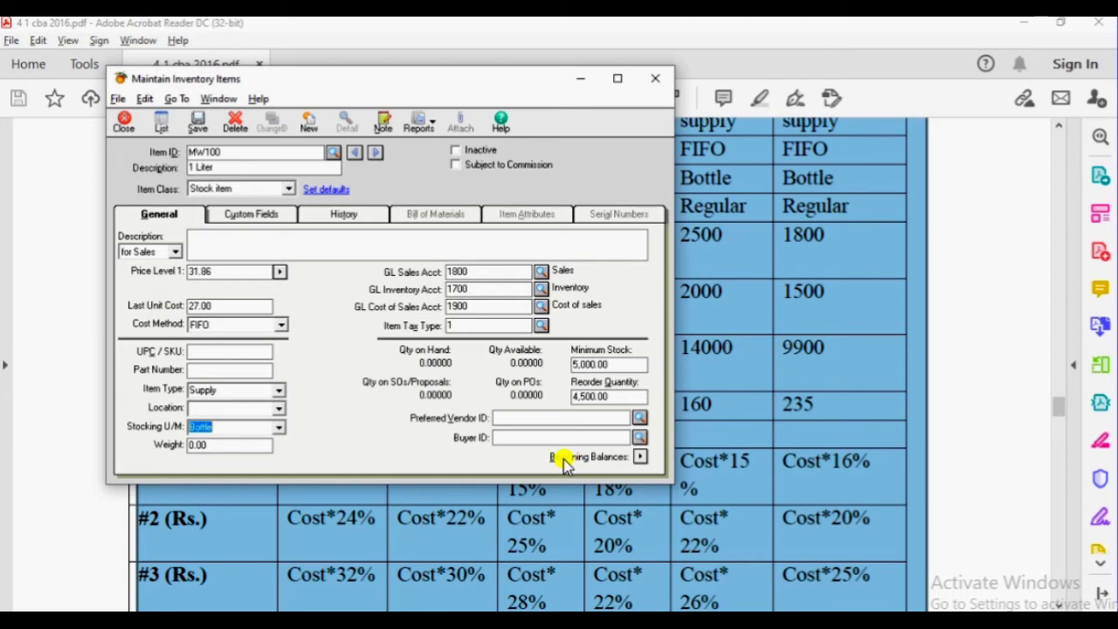
Step: Open the inventory beginning balances, saving the modified MW100 record first, and select MW100 in the item list
left_click(640, 461)
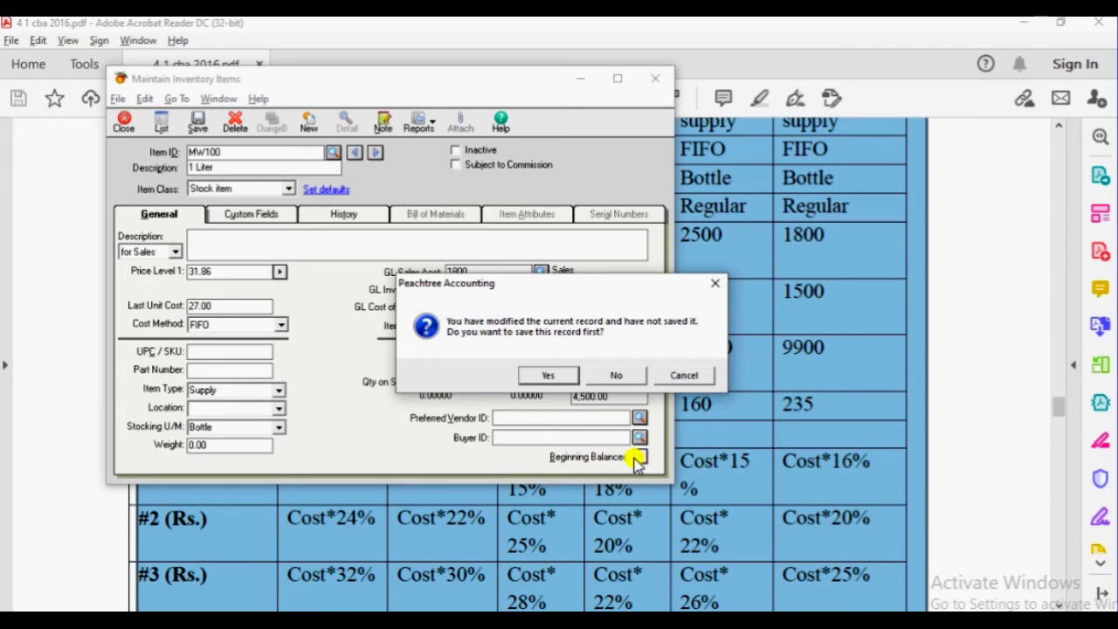
left_click(548, 376)
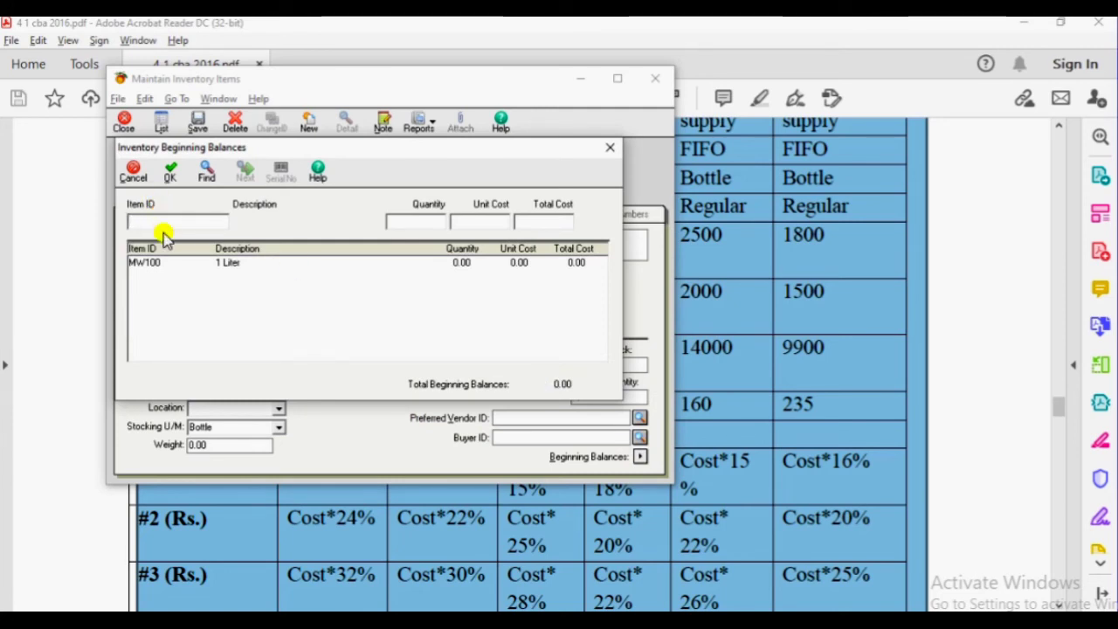
left_click(158, 260)
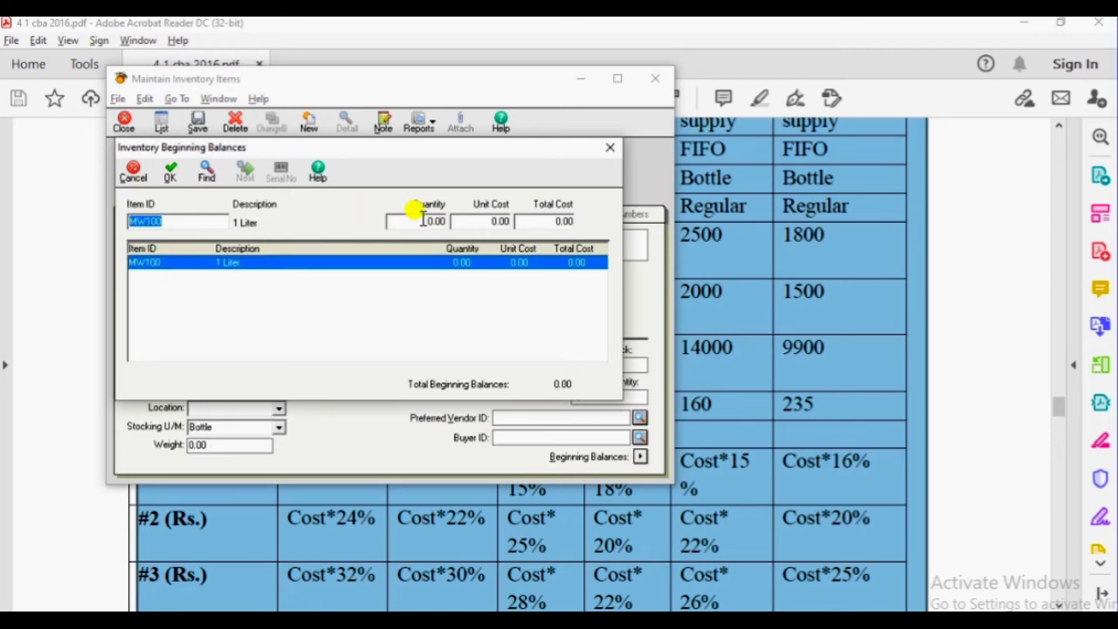
Step: Check MW 100's quantity on hand in the PDF and set its beginning balance quantity to 14,500
left_click(342, 554)
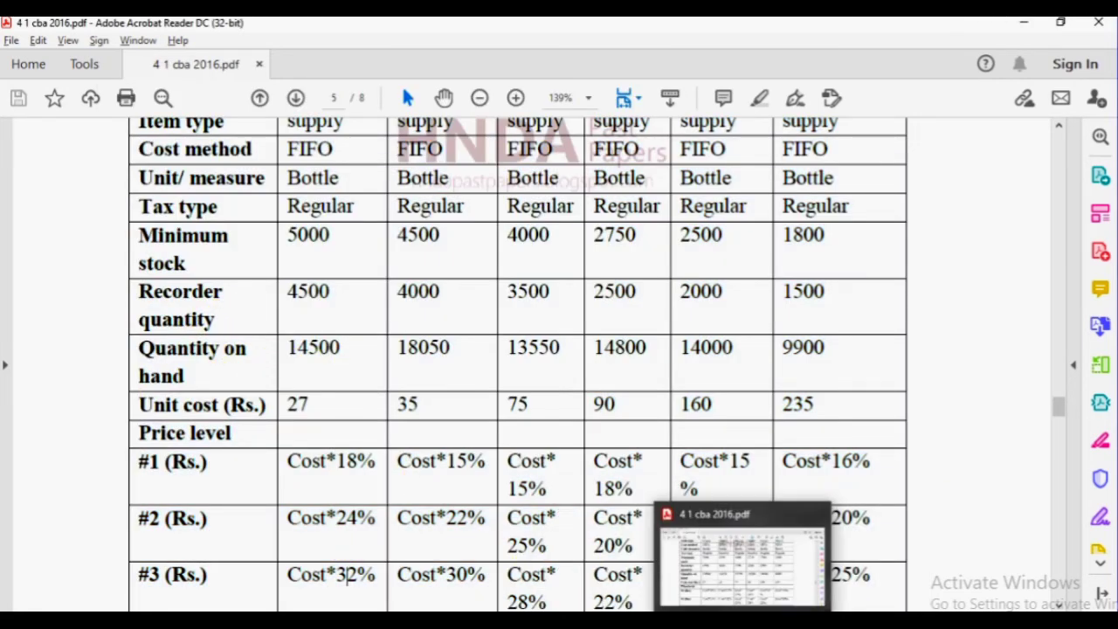
left_click(724, 579)
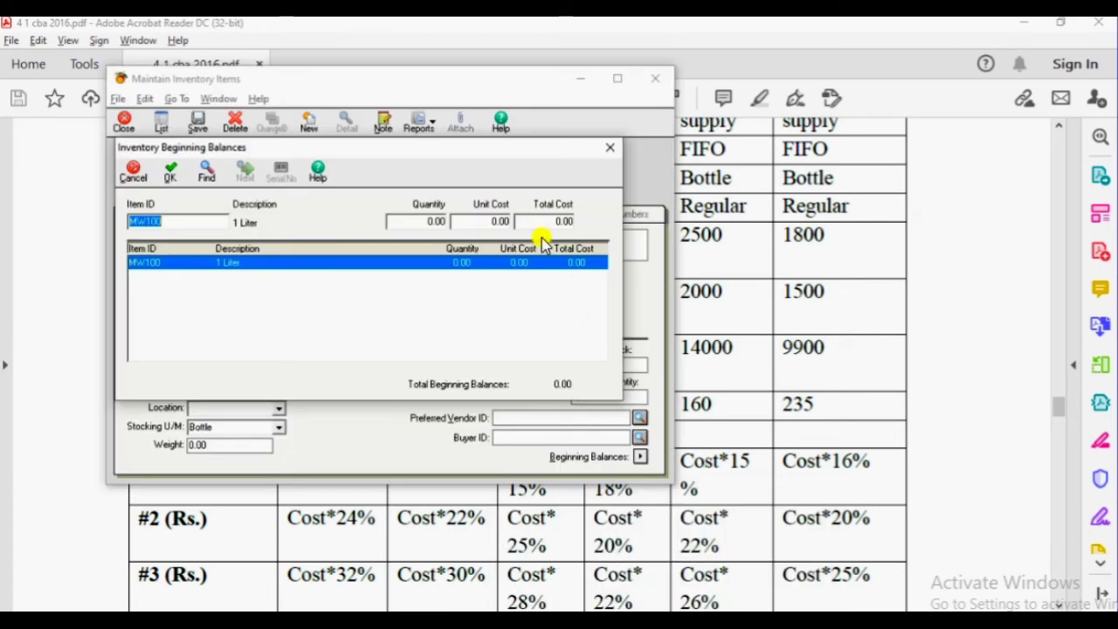
left_click(425, 222)
type("45")
key("Tab")
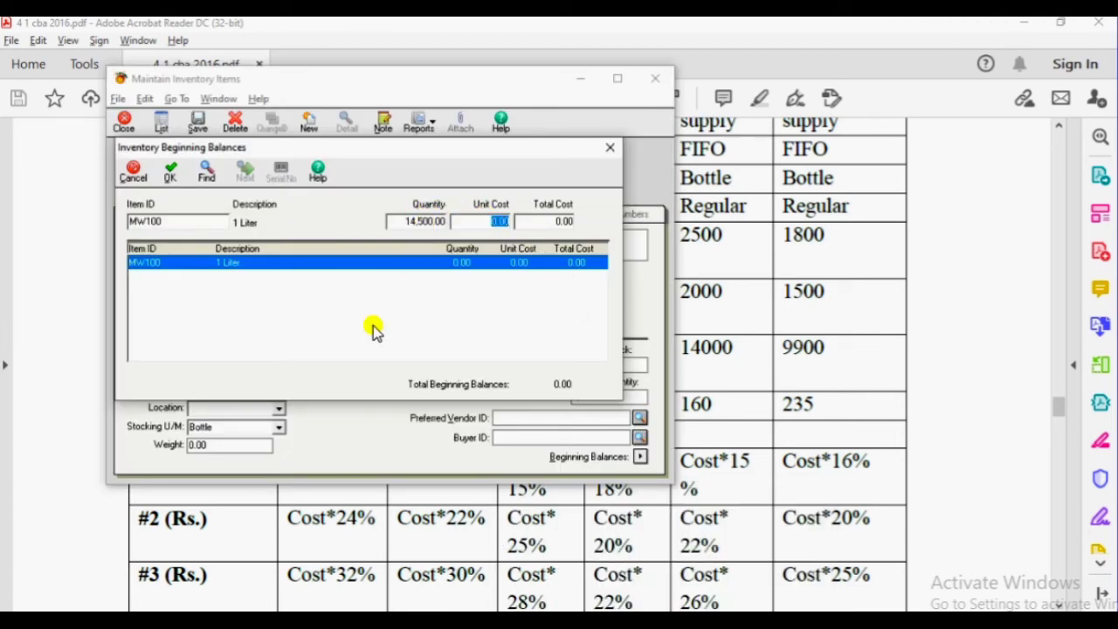
Step: Check the unit cost in the PDF, set MW100's beginning balance unit cost to 27 and accept the beginning balances
left_click(324, 542)
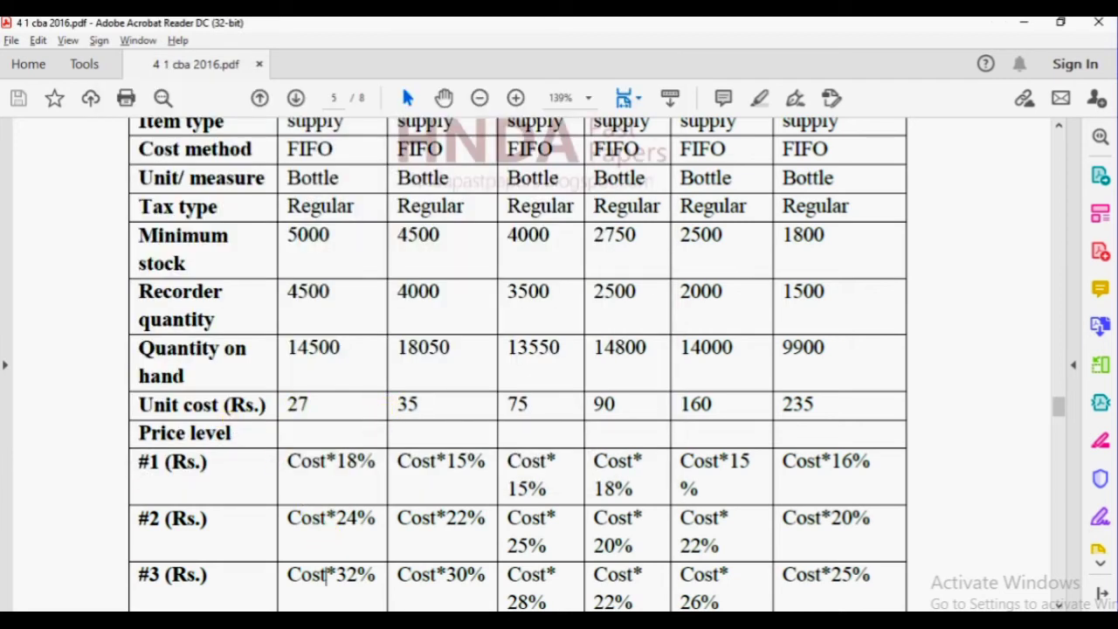
left_click(706, 591)
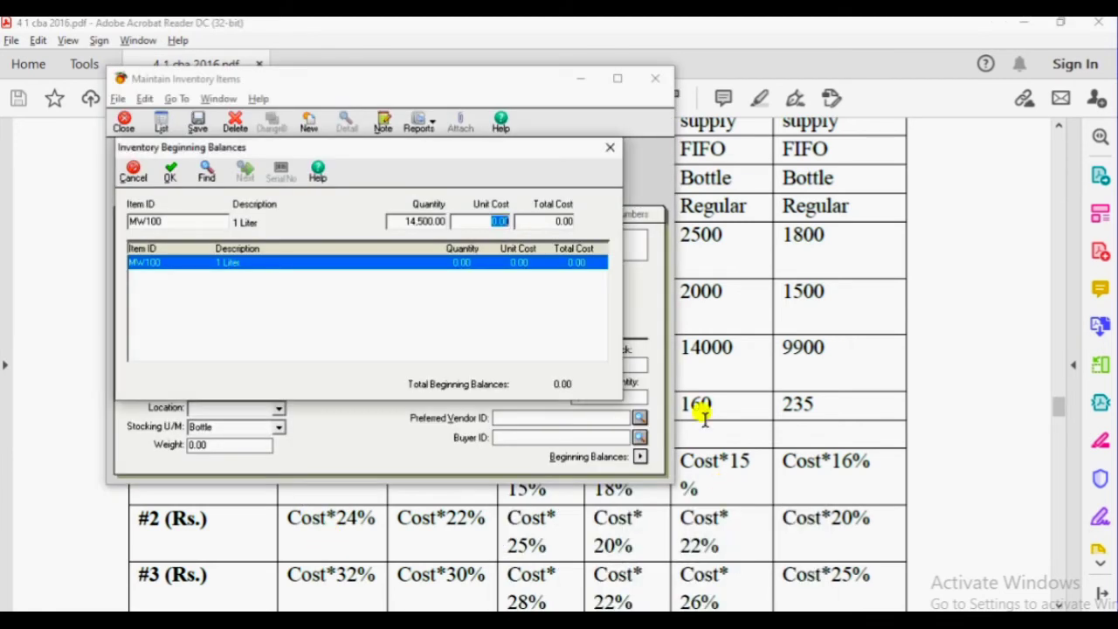
type("27")
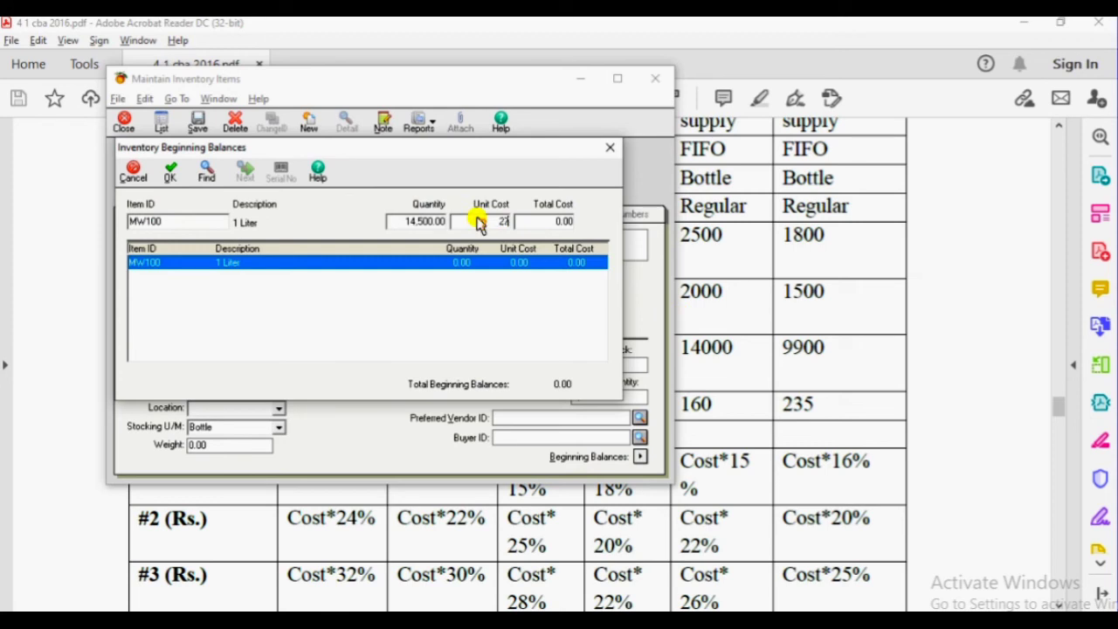
key("Tab")
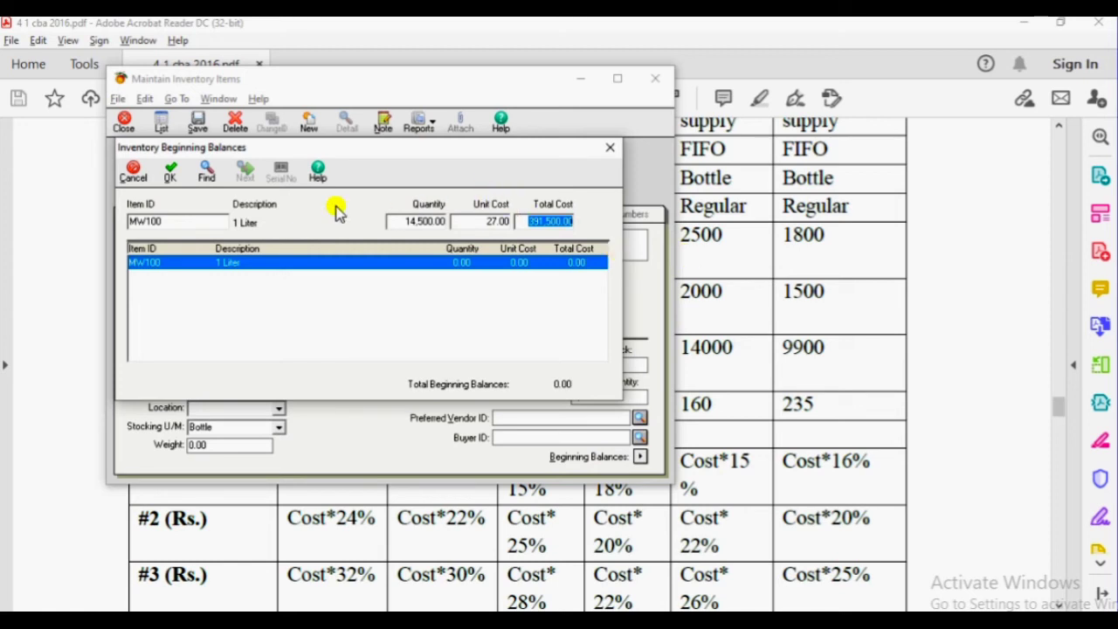
left_click(167, 173)
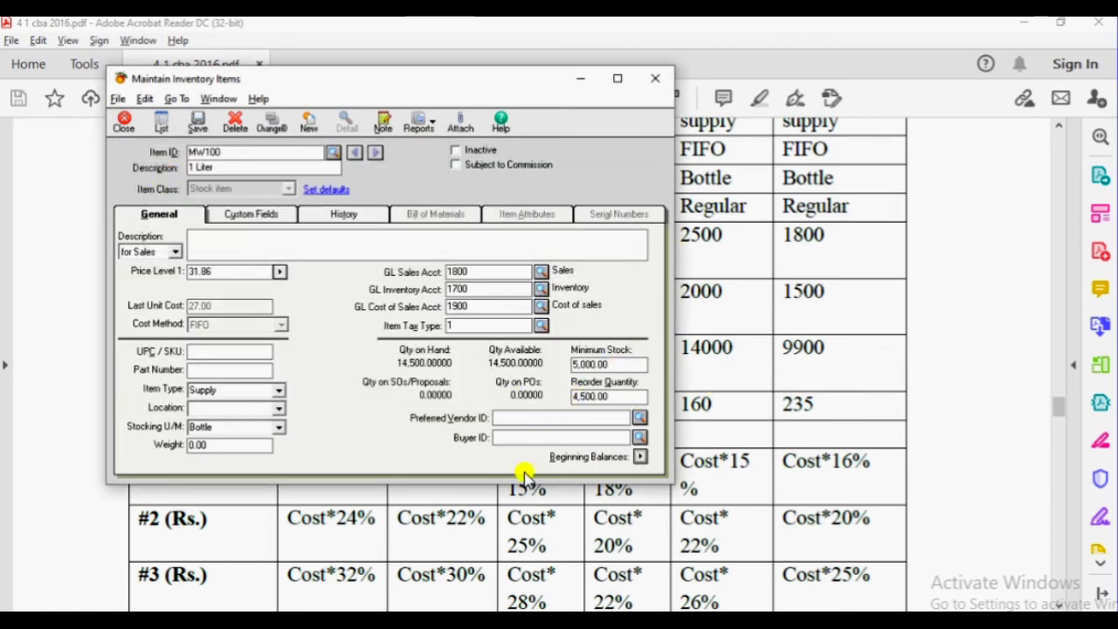
Step: Check the end of the item table in the PDF, return to MW100's record and close the Maintain Inventory Items window
left_click(370, 544)
scroll(407, 549, "down", 3)
scroll(408, 548, "down", 3)
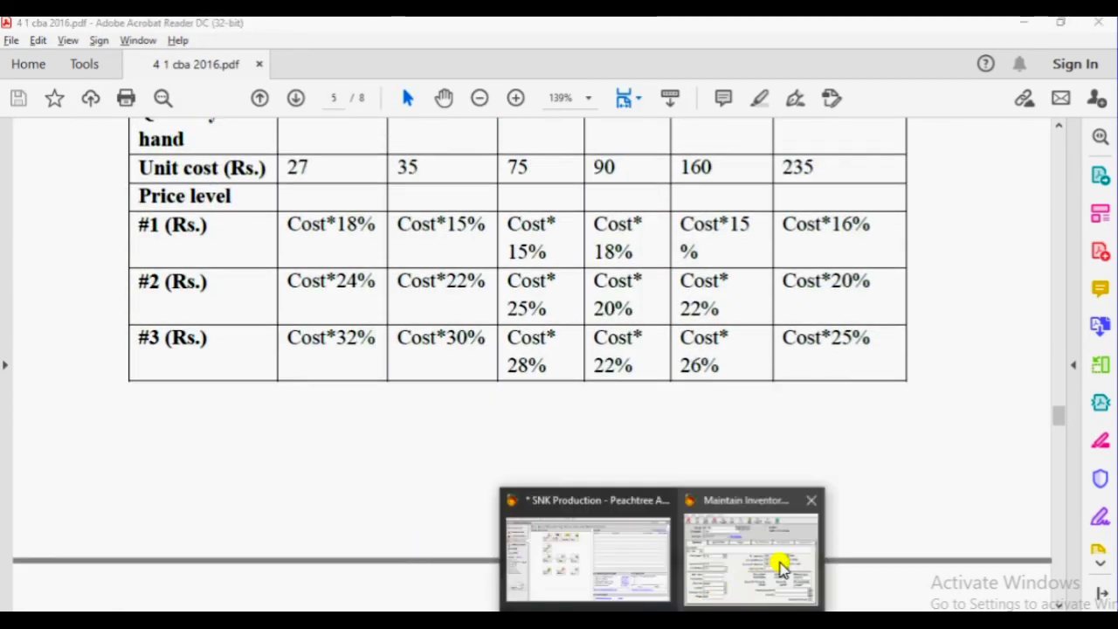
left_click(778, 566)
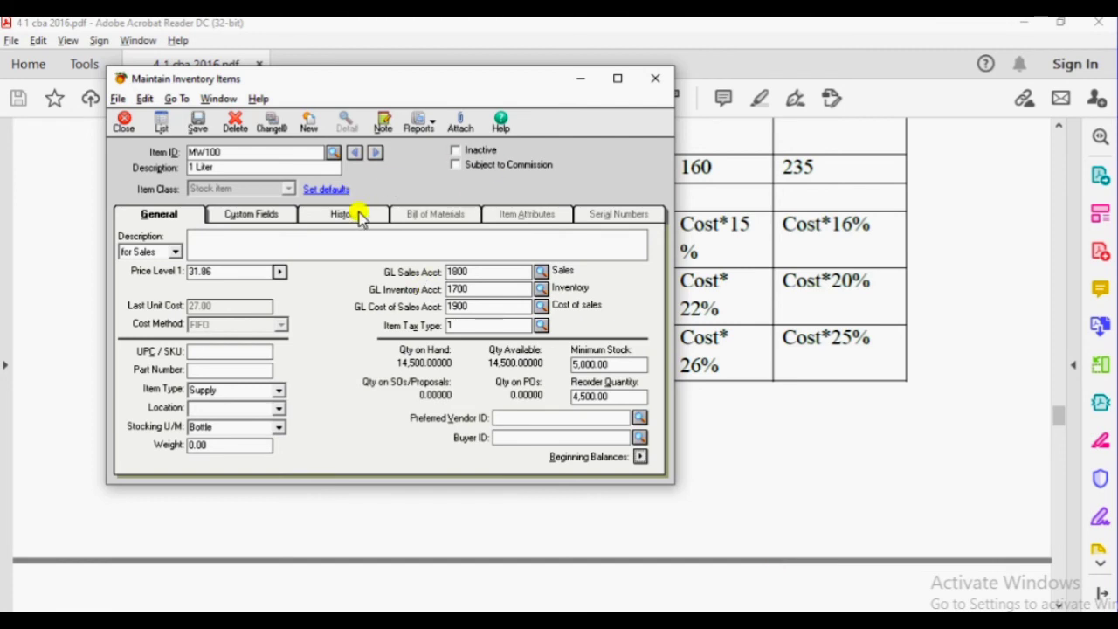
double_click(233, 153)
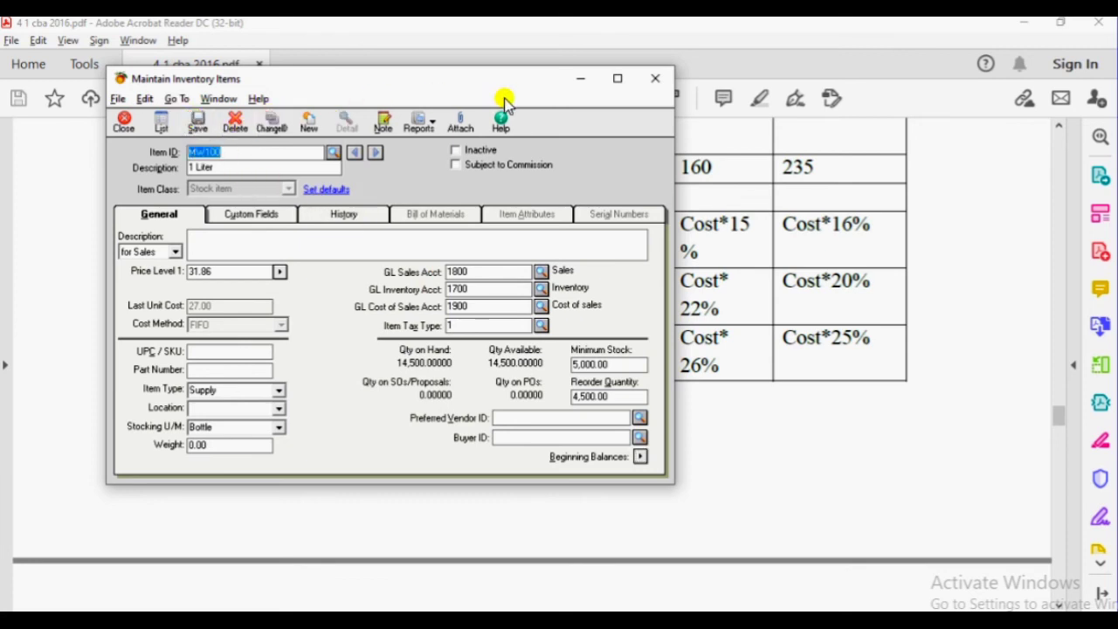
left_click(656, 79)
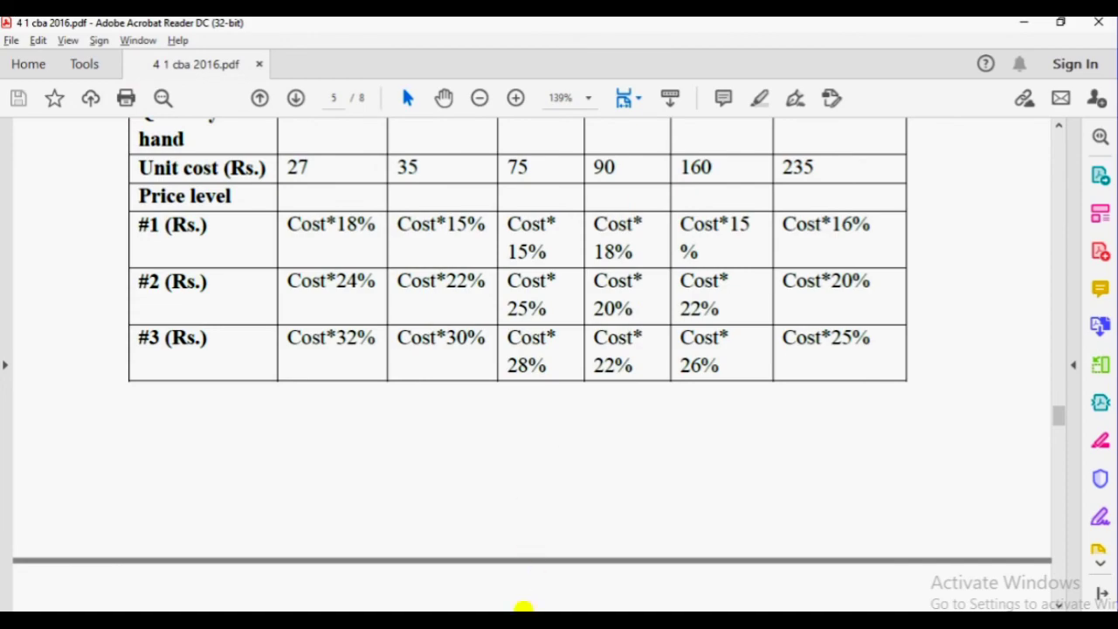
Step: Switch to the main Peachtree window, review MW100's record from the inventory list, and close the record and the list
left_click(525, 610)
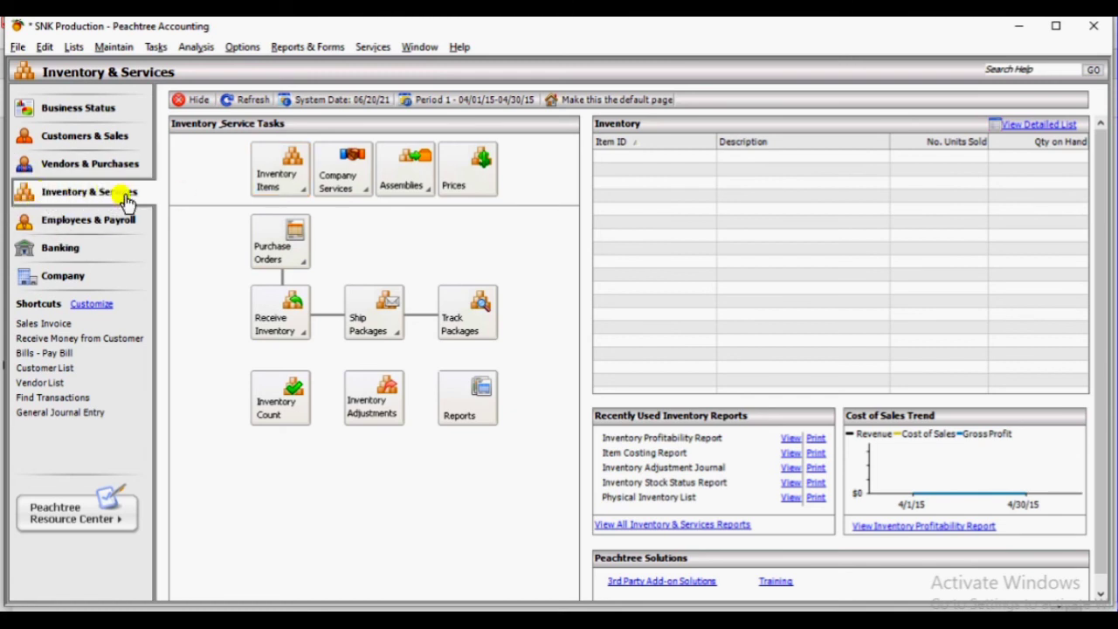
left_click(277, 174)
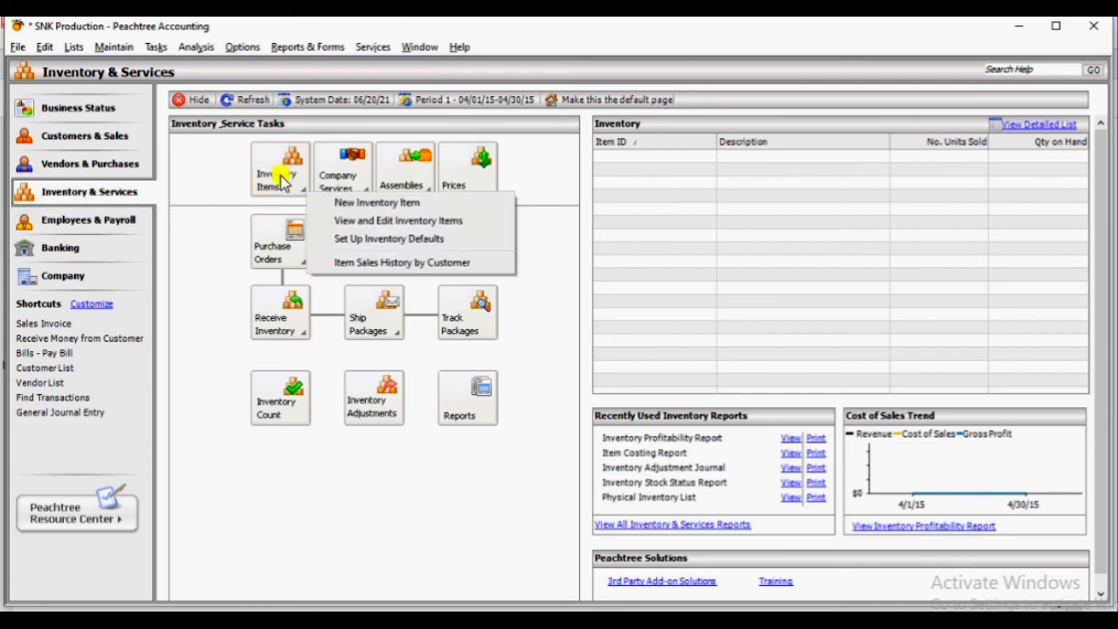
left_click(374, 222)
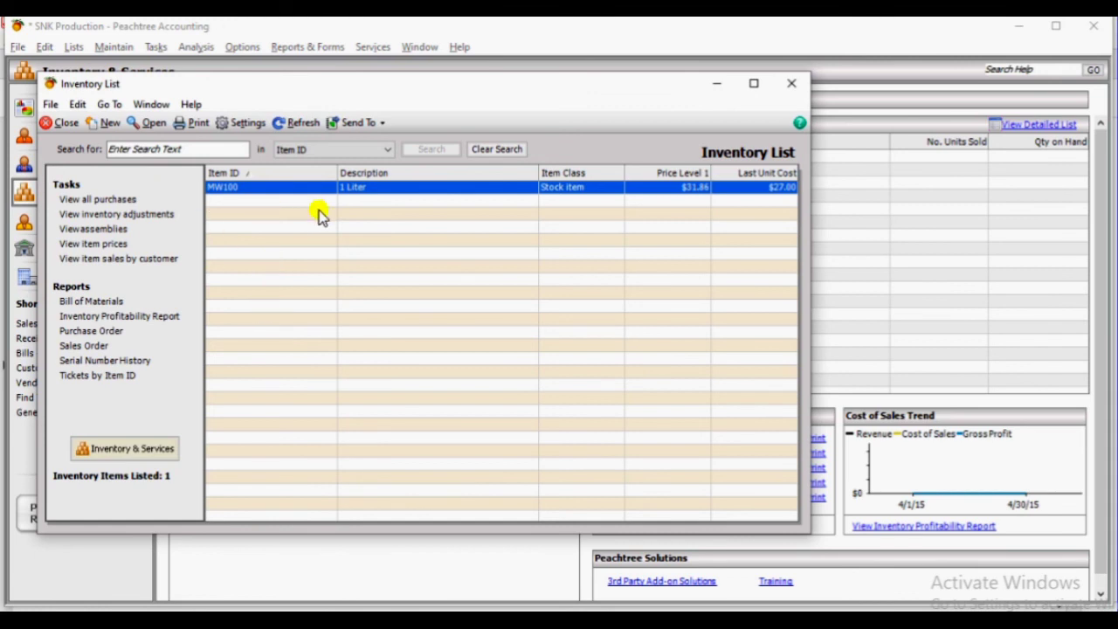
double_click(362, 188)
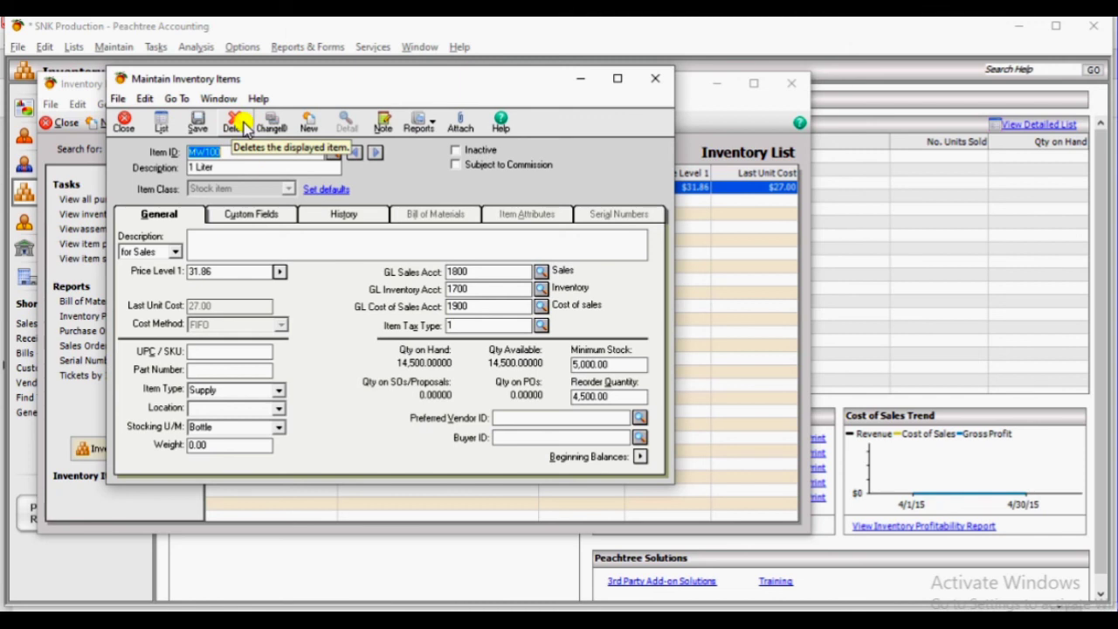
left_click(655, 78)
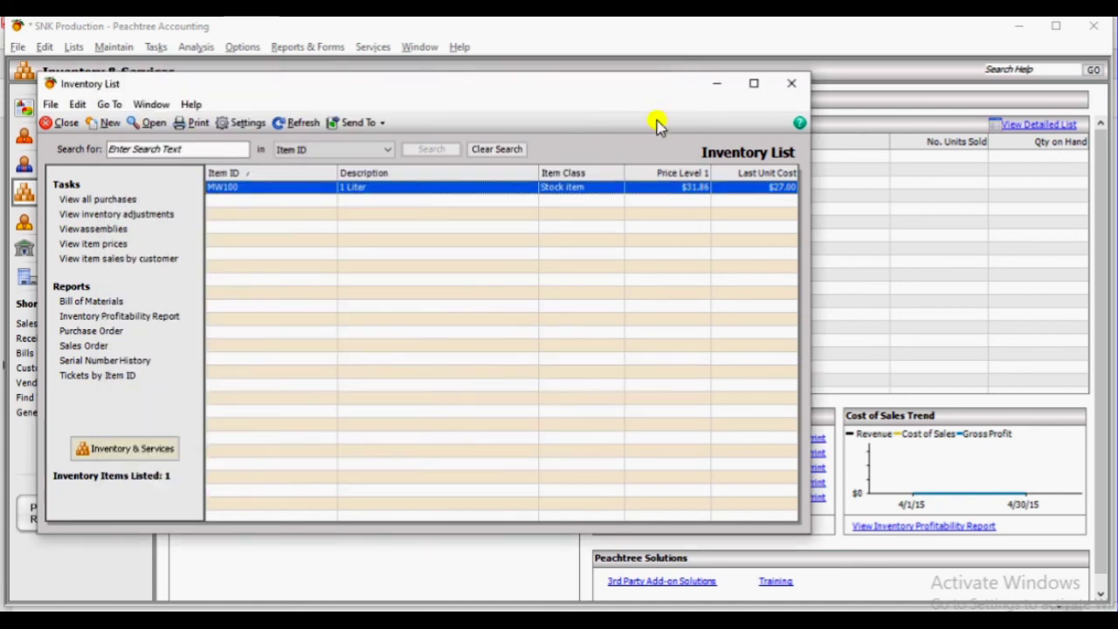
left_click(791, 83)
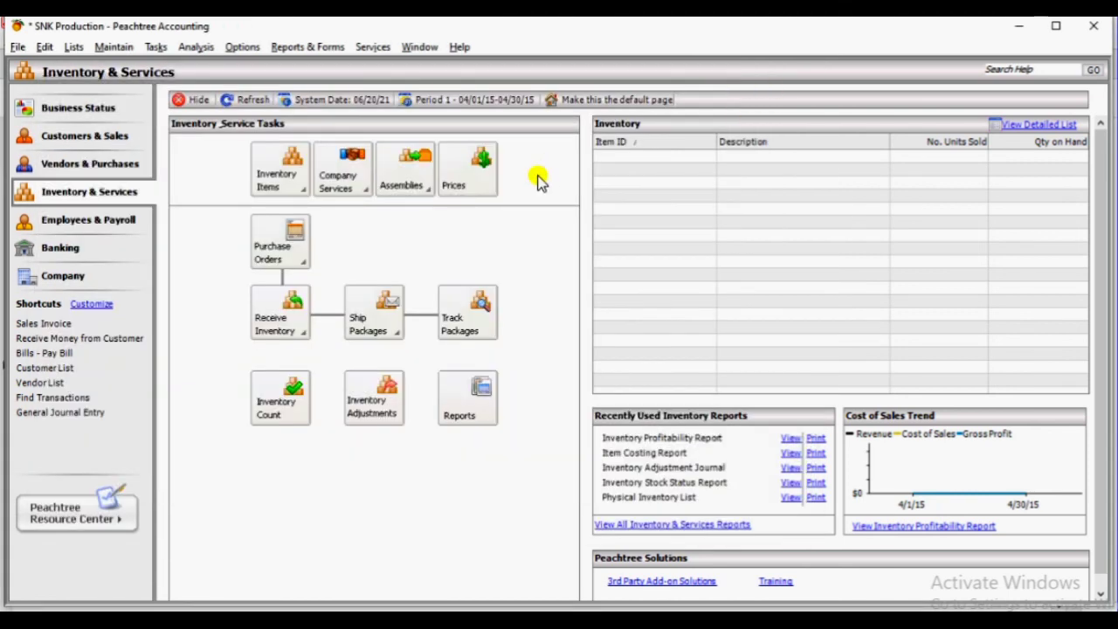